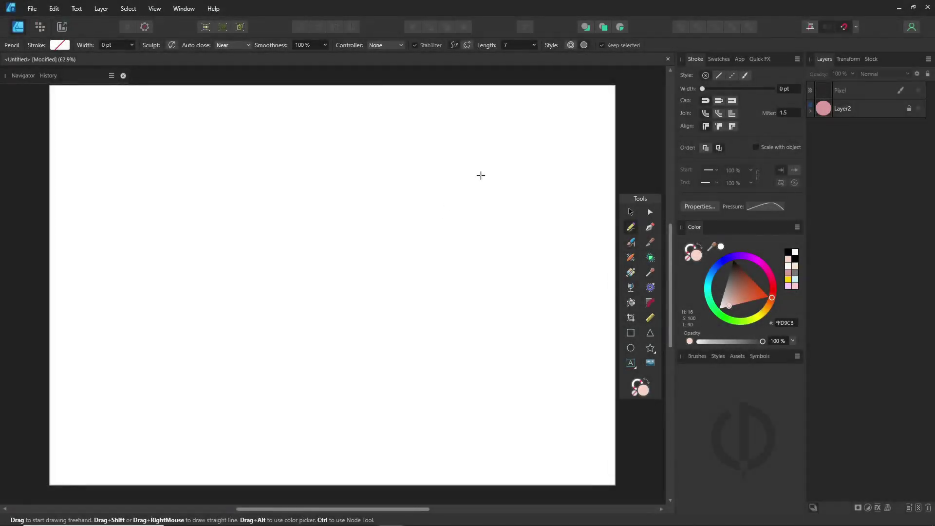
# Step: Show the hidden witch sketch layer and add a new layer directly below it
pyautogui.click(917, 93)
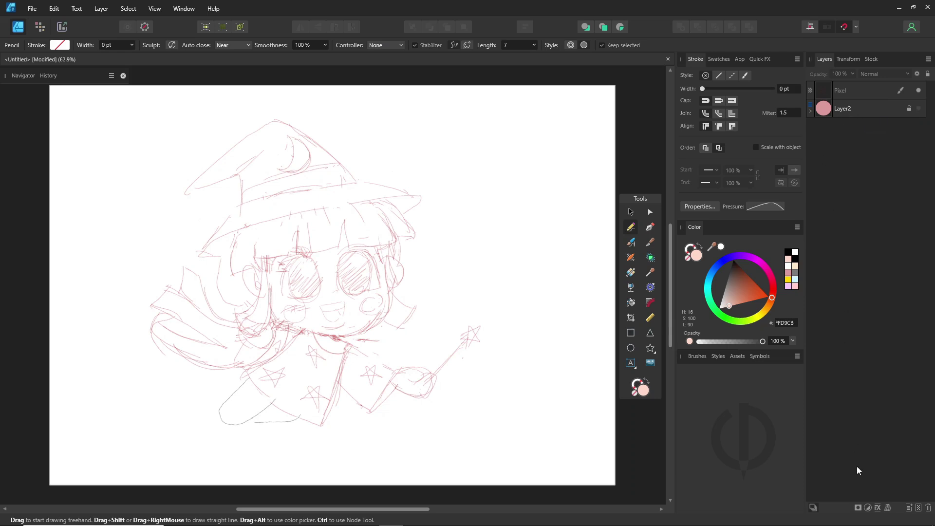
pyautogui.click(908, 507)
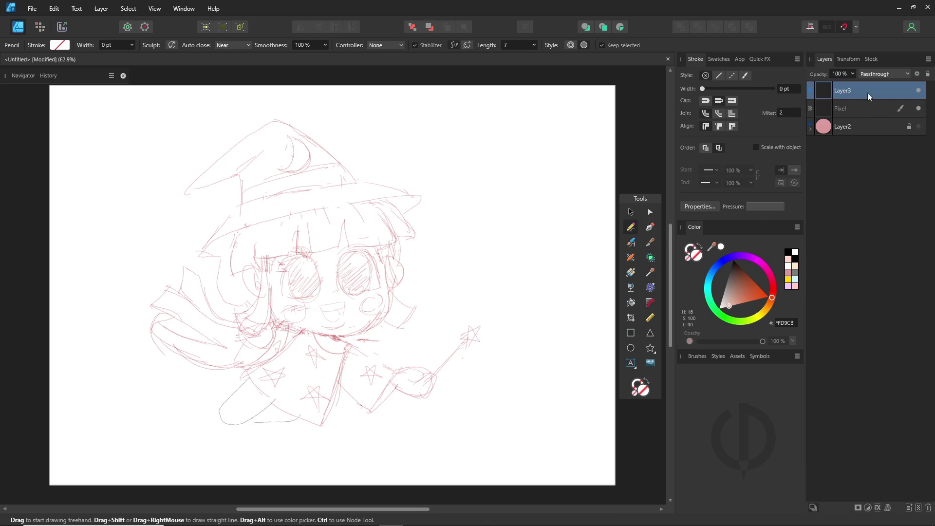
pyautogui.moveTo(869, 88); pyautogui.dragTo(851, 136)
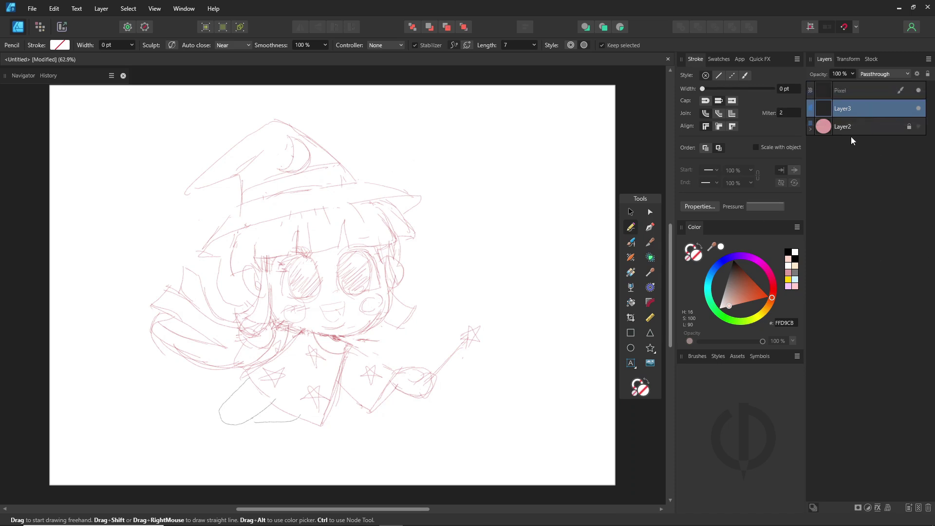
# Step: Lower the opacity of the sketch pixel layer to 39%
pyautogui.scroll(3, 352, 268)
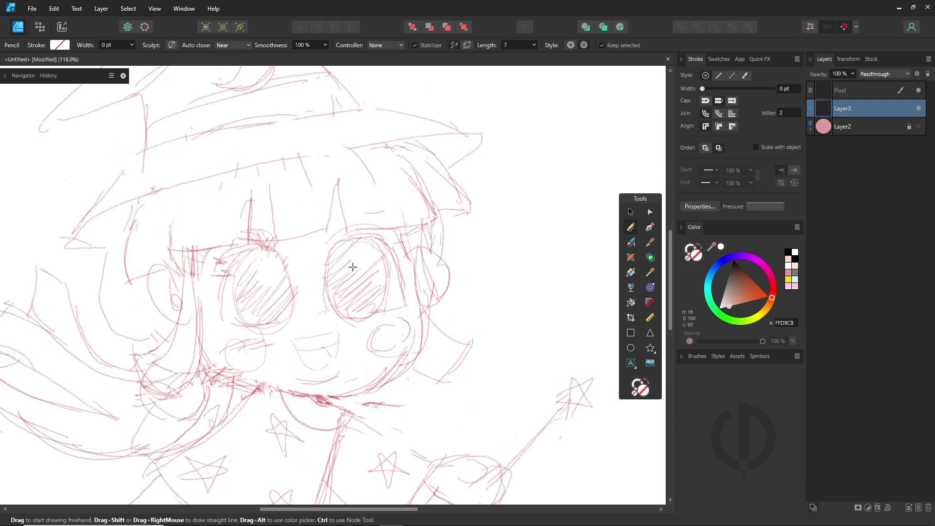
pyautogui.moveTo(334, 240)
pyautogui.mouseDown()
pyautogui.moveTo(409, 191)
pyautogui.moveTo(388, 189)
pyautogui.mouseUp()
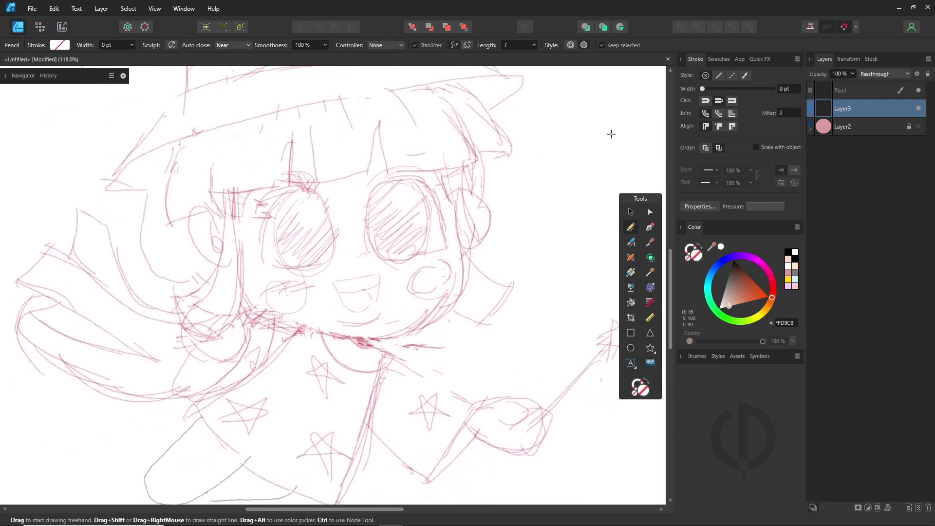
pyautogui.click(855, 90)
pyautogui.click(851, 74)
pyautogui.moveTo(835, 87); pyautogui.dragTo(812, 87)
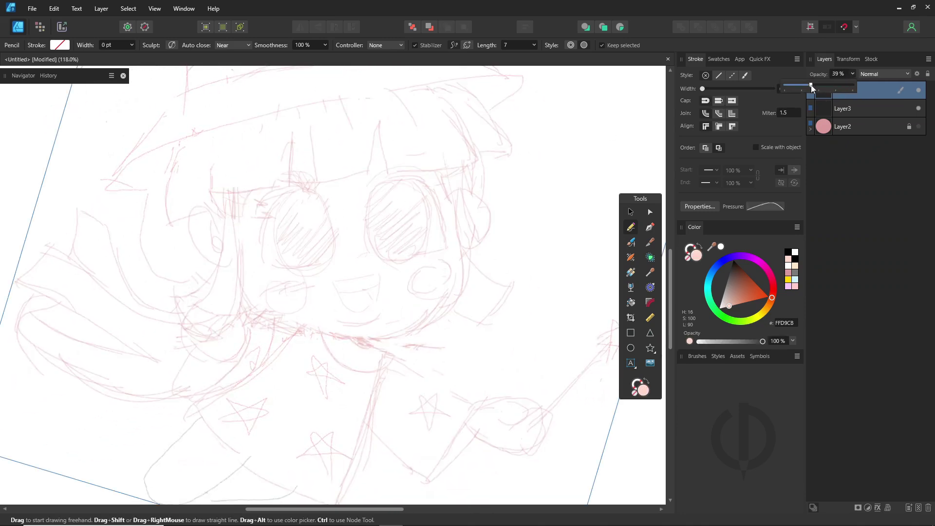
# Step: Draw the skin-coloured face shape on the new layer along the sketch's head outline with the Pencil tool
pyautogui.click(859, 110)
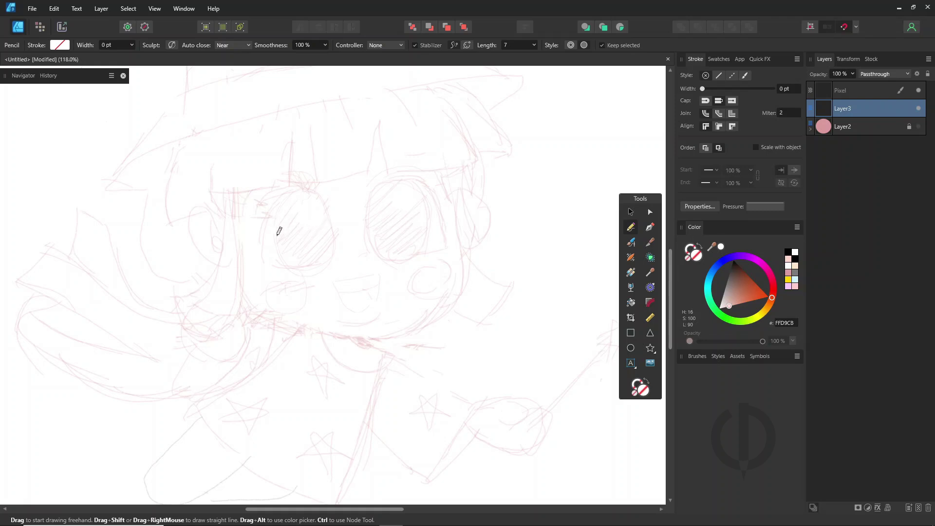
pyautogui.moveTo(236, 193)
pyautogui.mouseDown()
pyautogui.moveTo(241, 263)
pyautogui.moveTo(273, 319)
pyautogui.moveTo(353, 334)
pyautogui.moveTo(412, 316)
pyautogui.moveTo(463, 261)
pyautogui.moveTo(447, 147)
pyautogui.moveTo(368, 123)
pyautogui.moveTo(232, 190)
pyautogui.mouseUp()
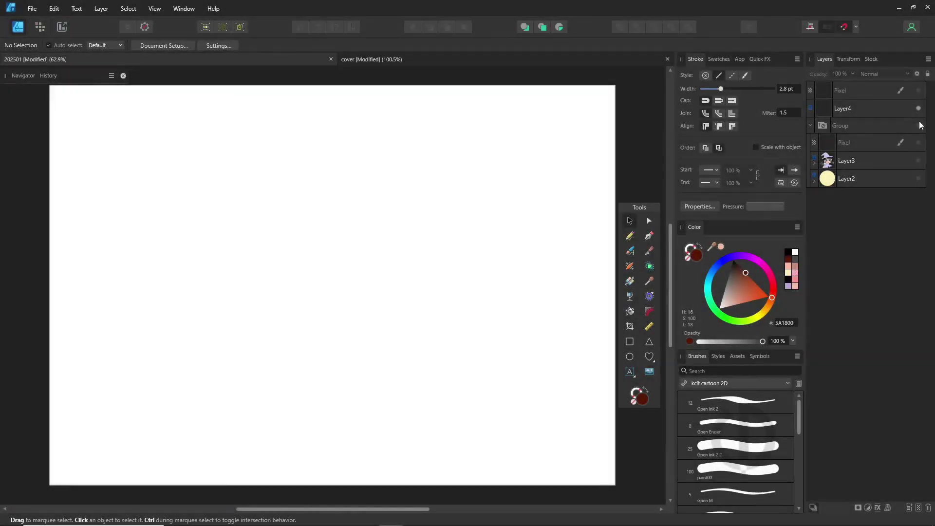
# Step: Show the hand sketch in the 202501 document and trace its thumb side from the wrist upward with the Pencil tool
pyautogui.click(918, 90)
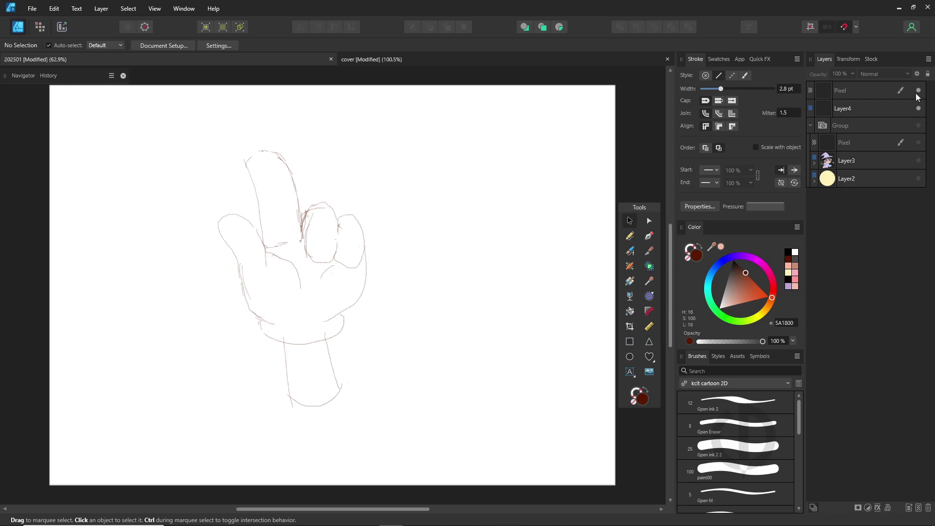
pyautogui.click(630, 236)
pyautogui.scroll(2, 283, 225)
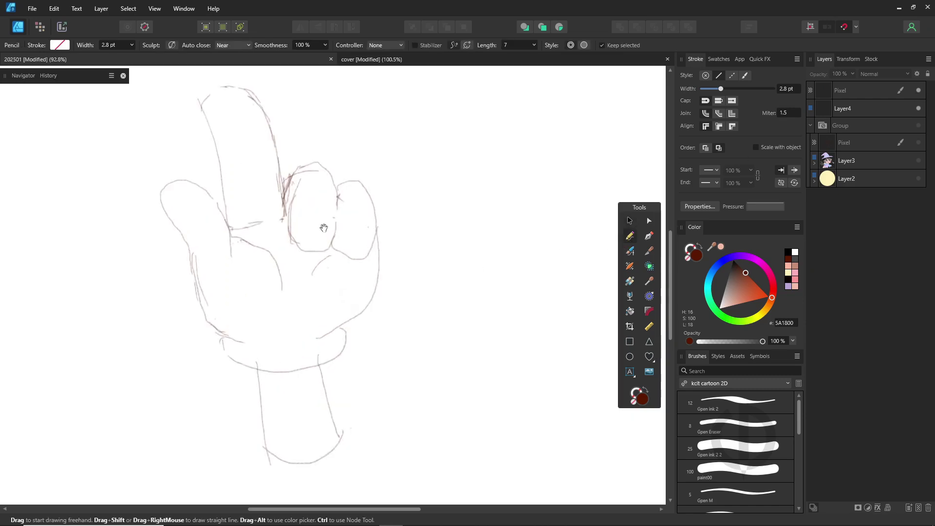
pyautogui.moveTo(287, 396)
pyautogui.mouseDown()
pyautogui.moveTo(257, 385)
pyautogui.moveTo(191, 228)
pyautogui.moveTo(227, 216)
pyautogui.moveTo(254, 272)
pyautogui.mouseUp()
# Step: Fill the thumb-side curve with the picked peach colour F1BCA8 and move it into Layer4
pyautogui.click(699, 249)
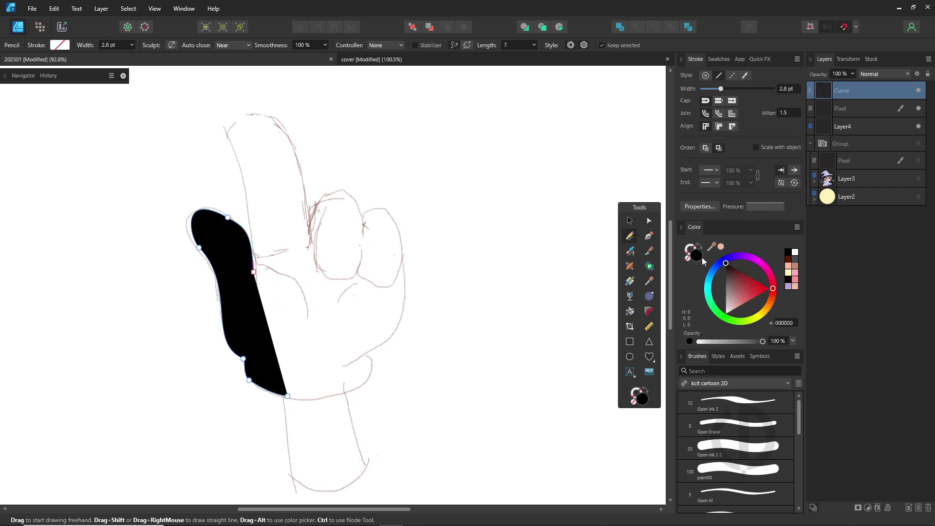
pyautogui.click(720, 247)
pyautogui.moveTo(869, 100); pyautogui.dragTo(867, 130)
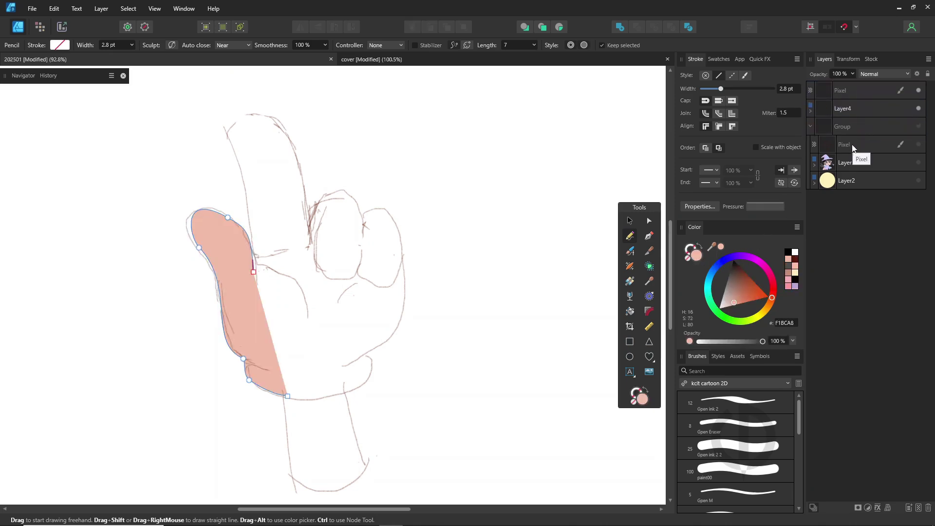
# Step: Adjust the curve's end beside the thumb, and continue it around the fingers and cuff to close the hand shape
pyautogui.moveTo(251, 219); pyautogui.dragTo(248, 232)
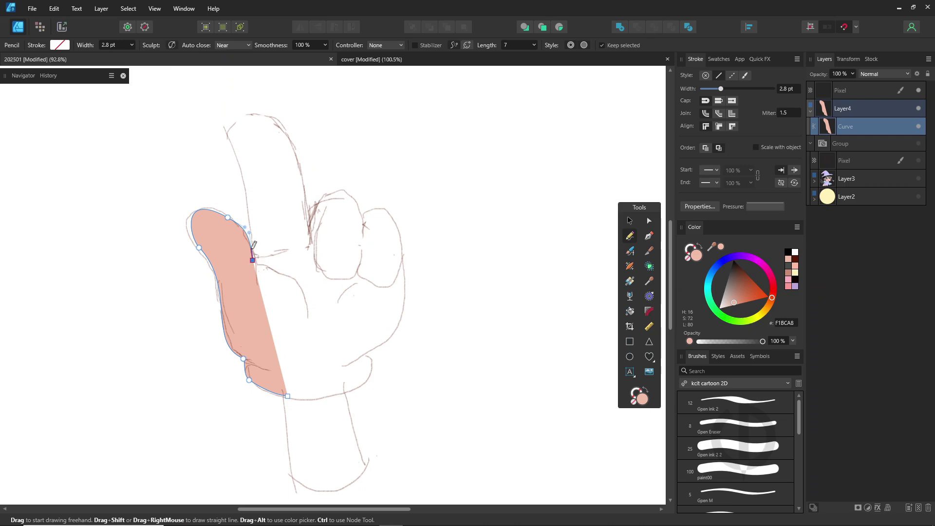
pyautogui.moveTo(252, 246)
pyautogui.mouseDown()
pyautogui.moveTo(240, 170)
pyautogui.moveTo(247, 112)
pyautogui.moveTo(303, 164)
pyautogui.moveTo(315, 212)
pyautogui.moveTo(352, 197)
pyautogui.moveTo(362, 222)
pyautogui.moveTo(398, 229)
pyautogui.moveTo(404, 286)
pyautogui.moveTo(364, 350)
pyautogui.moveTo(360, 386)
pyautogui.moveTo(302, 394)
pyautogui.moveTo(249, 379)
pyautogui.mouseUp()
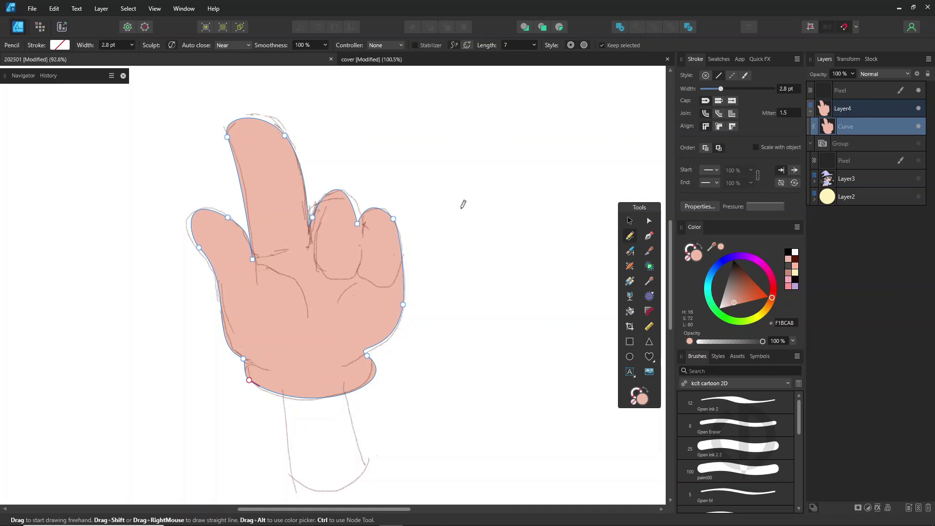
# Step: Draw the peach forearm shape below the cuff with a 2.8 pt black outline
pyautogui.click(630, 220)
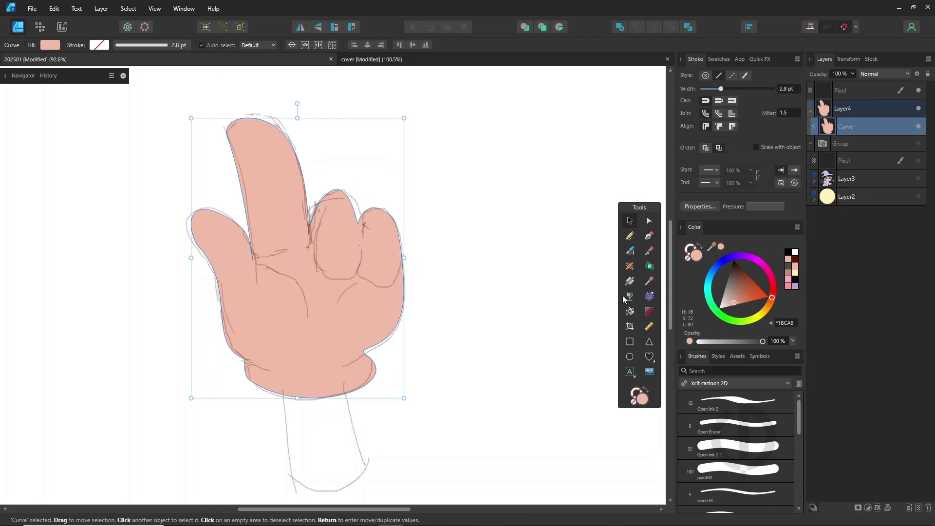
pyautogui.click(630, 238)
pyautogui.moveTo(280, 379)
pyautogui.mouseDown()
pyautogui.moveTo(293, 470)
pyautogui.moveTo(305, 485)
pyautogui.moveTo(340, 492)
pyautogui.moveTo(356, 472)
pyautogui.moveTo(344, 372)
pyautogui.mouseUp()
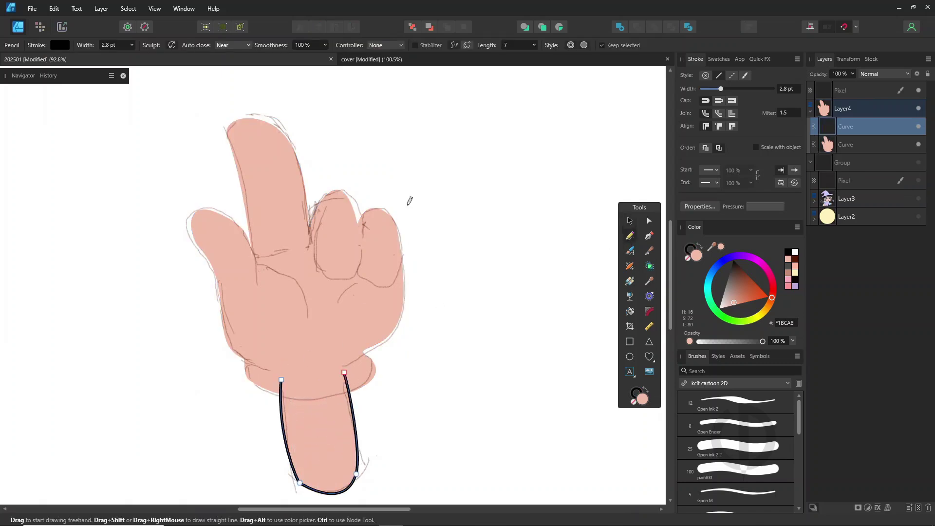
# Step: Try to remove the forearm's outline using the pencil's Style option and a stroke of none
pyautogui.click(571, 45)
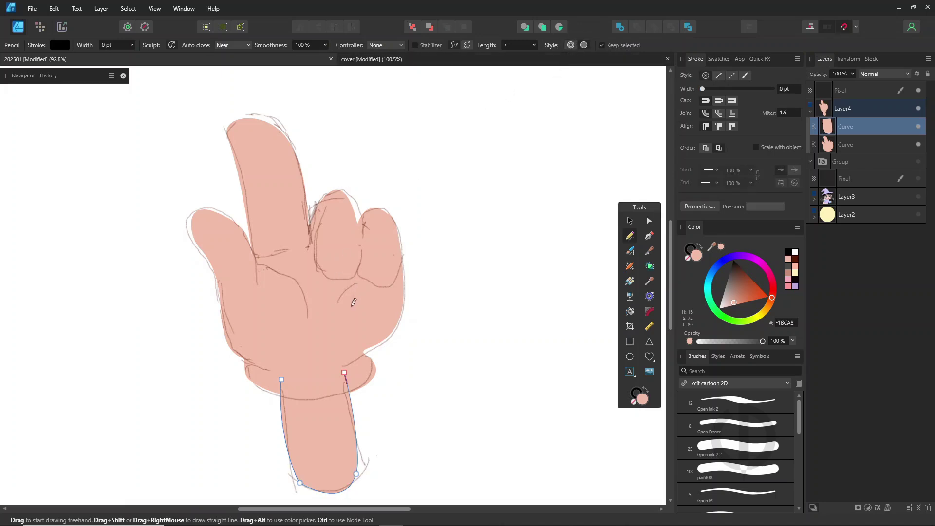
pyautogui.click(690, 248)
pyautogui.click(687, 258)
pyautogui.click(696, 255)
pyautogui.hotkey('ctrl', 'z')
# Step: Draw three peach test shapes beside the hand, the first without an outline and the other two with a 2.8 pt black outline
pyautogui.moveTo(444, 170)
pyautogui.mouseDown()
pyautogui.moveTo(496, 121)
pyautogui.moveTo(498, 220)
pyautogui.mouseUp()
pyautogui.click(691, 251)
pyautogui.click(687, 257)
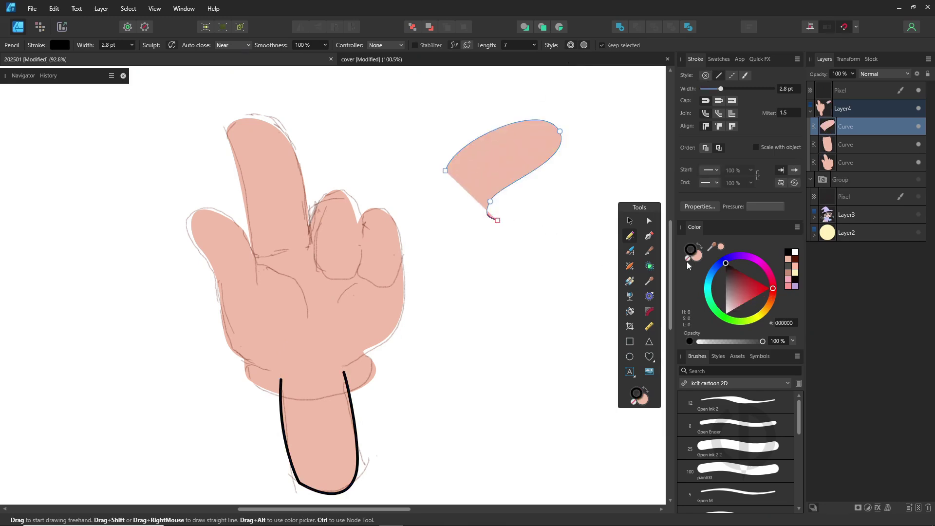
pyautogui.moveTo(453, 322)
pyautogui.mouseDown()
pyautogui.moveTo(544, 315)
pyautogui.moveTo(485, 366)
pyautogui.mouseUp()
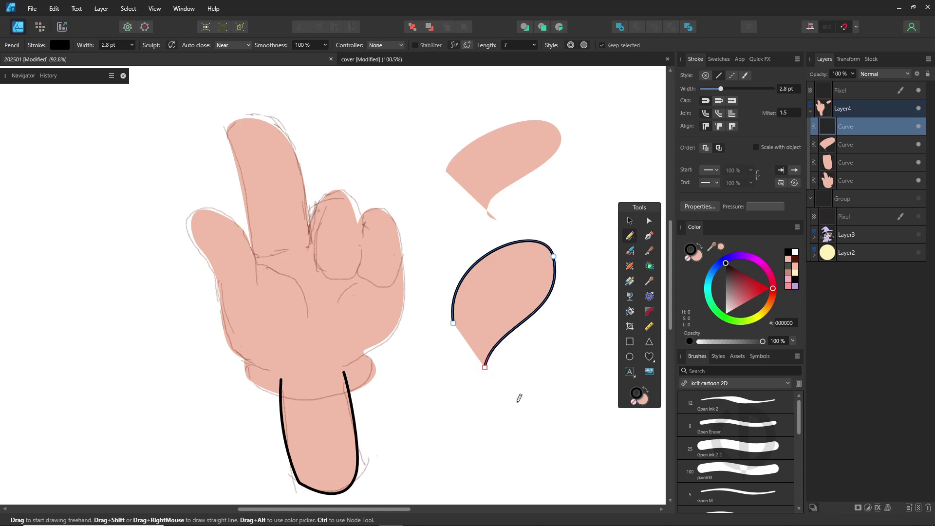
pyautogui.moveTo(489, 427)
pyautogui.mouseDown()
pyautogui.moveTo(554, 347)
pyautogui.moveTo(551, 492)
pyautogui.mouseUp()
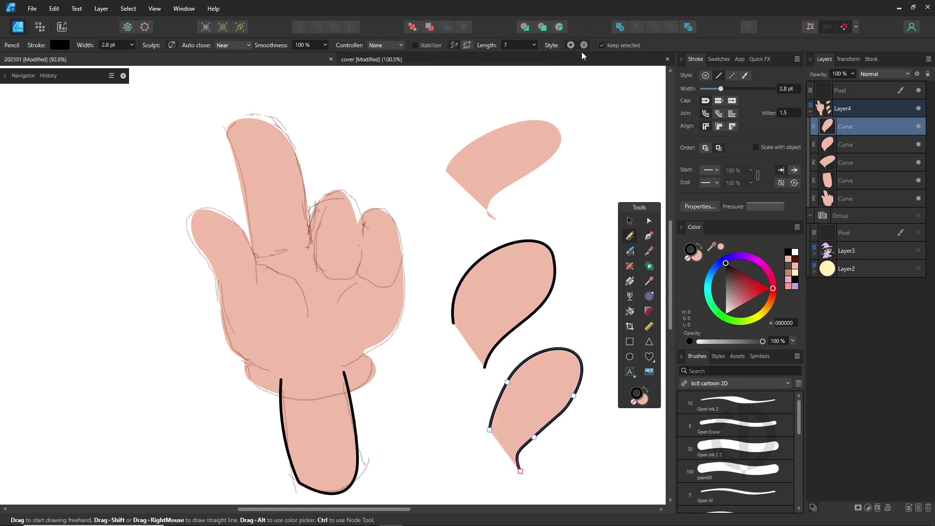
pyautogui.click(570, 45)
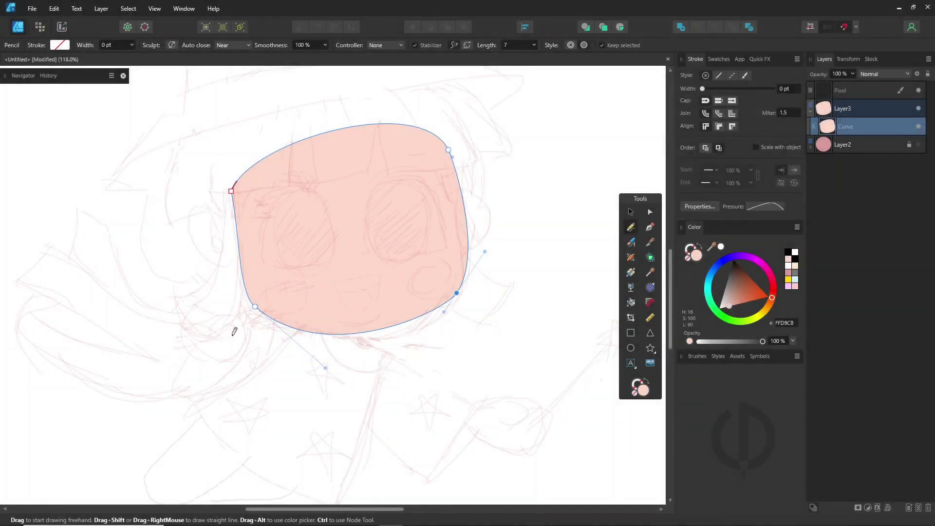
# Step: Draw skin-coloured shapes for the witch's two hands, one beside the chin and one at the wand
pyautogui.moveTo(246, 335)
pyautogui.mouseDown()
pyautogui.moveTo(240, 309)
pyautogui.moveTo(218, 295)
pyautogui.moveTo(215, 315)
pyautogui.moveTo(194, 332)
pyautogui.moveTo(201, 352)
pyautogui.moveTo(246, 336)
pyautogui.mouseUp()
pyautogui.moveTo(479, 407)
pyautogui.mouseDown()
pyautogui.moveTo(518, 396)
pyautogui.moveTo(534, 433)
pyautogui.moveTo(480, 438)
pyautogui.moveTo(476, 411)
pyautogui.mouseUp()
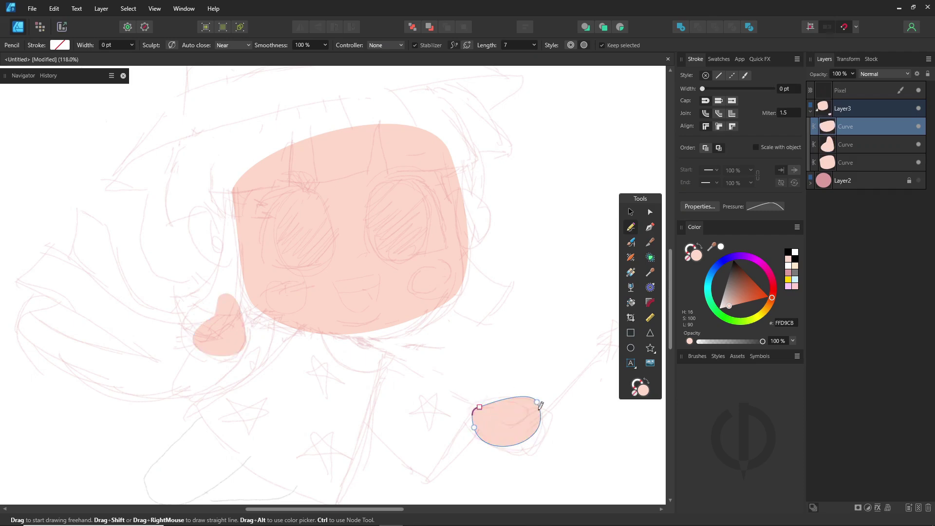
# Step: Reshape the hand at the wand to be narrower and shift the face's upper-left corner slightly outward
pyautogui.moveTo(537, 402); pyautogui.dragTo(522, 414)
pyautogui.moveTo(542, 453); pyautogui.dragTo(537, 443)
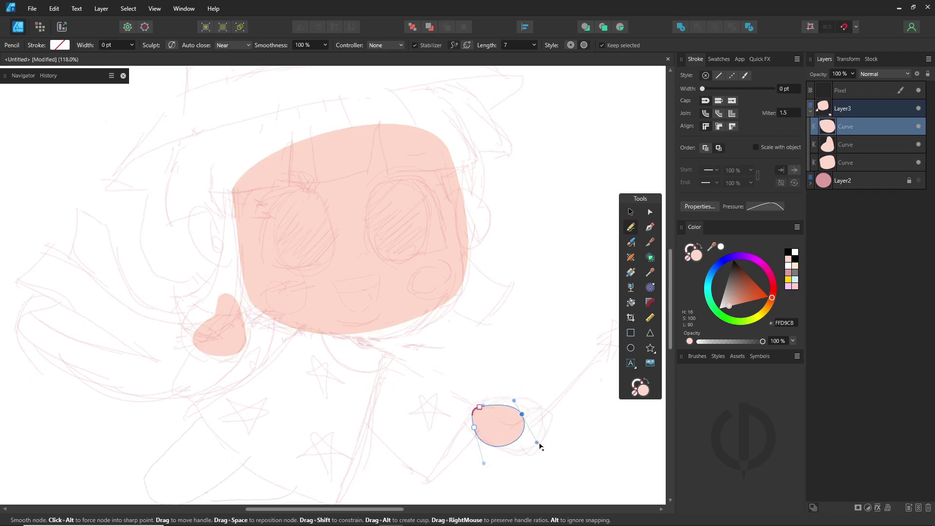
pyautogui.click(233, 190)
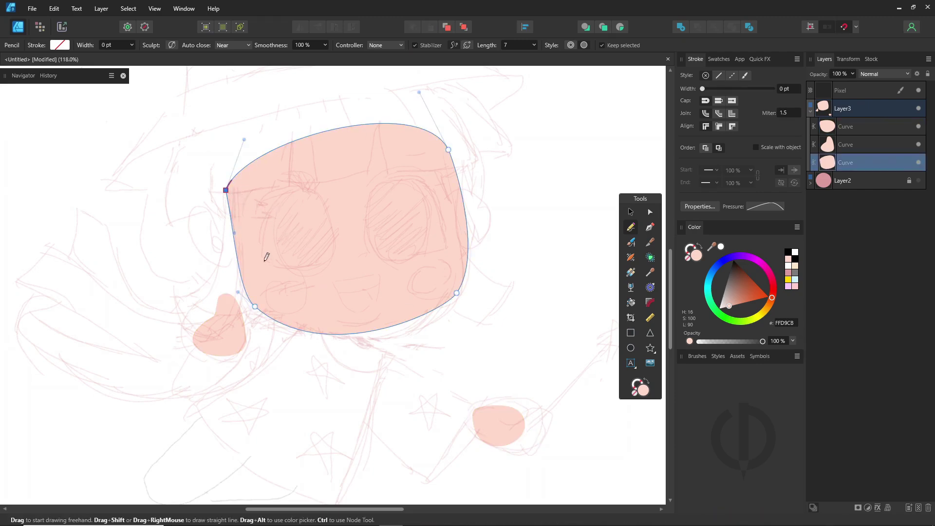
# Step: Draw both eye shapes over the face following the sketch and fill them with white FFFFFF
pyautogui.click(264, 261)
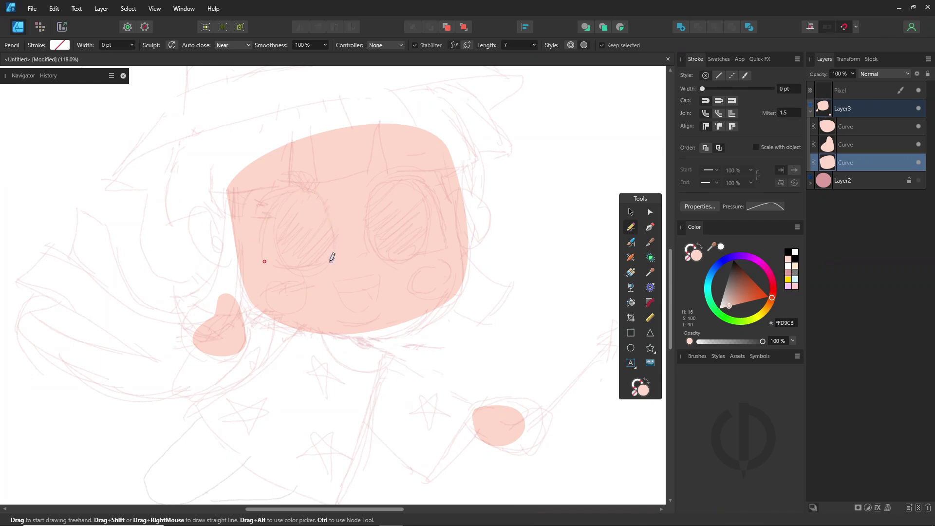
pyautogui.moveTo(331, 257); pyautogui.dragTo(266, 261)
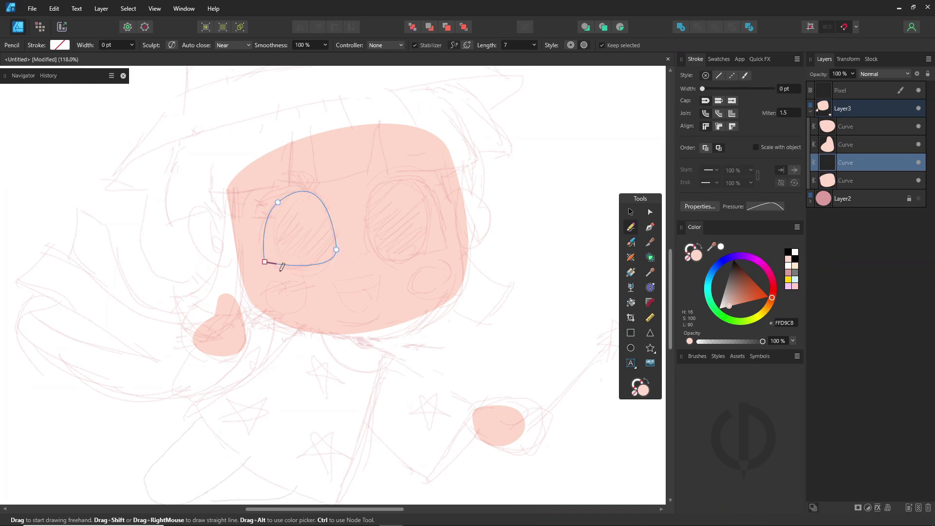
pyautogui.moveTo(726, 306); pyautogui.dragTo(708, 310)
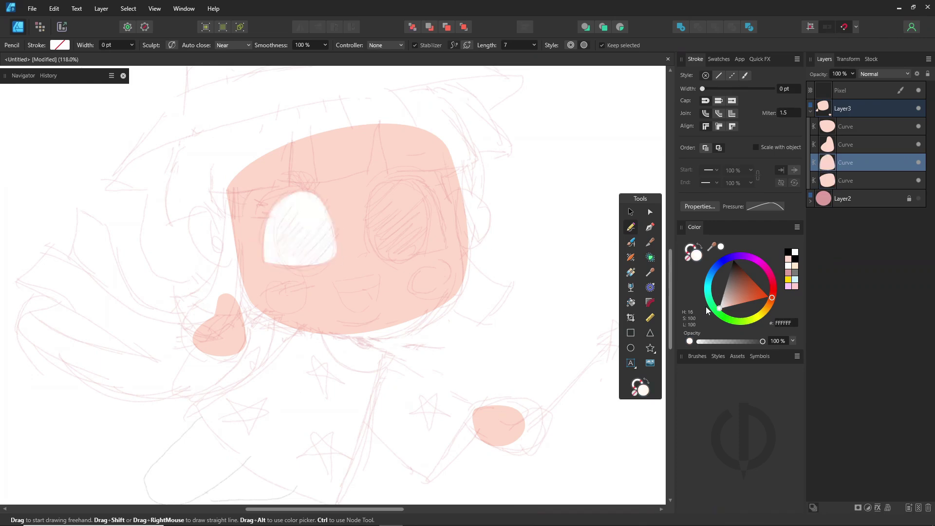
pyautogui.moveTo(368, 242)
pyautogui.mouseDown()
pyautogui.moveTo(369, 197)
pyautogui.moveTo(408, 168)
pyautogui.moveTo(439, 211)
pyautogui.moveTo(423, 240)
pyautogui.moveTo(369, 242)
pyautogui.moveTo(372, 250)
pyautogui.mouseUp()
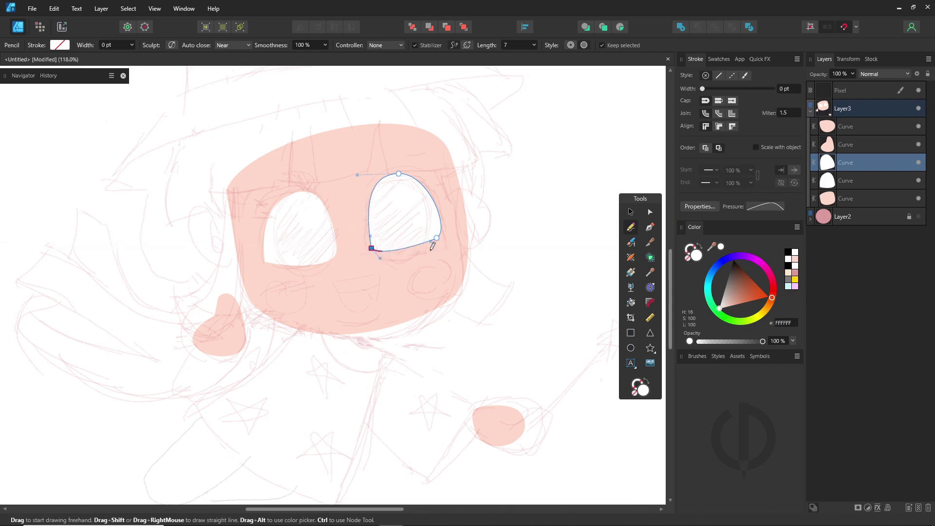
# Step: Combine the two white eye shapes into one object with the Add operation
pyautogui.keyDown('ctrl'); pyautogui.click(319, 244); pyautogui.keyUp('ctrl')
pyautogui.keyDown('ctrl'); pyautogui.keyDown('shift'); pyautogui.click(392, 234); pyautogui.keyUp('shift'); pyautogui.keyUp('ctrl')
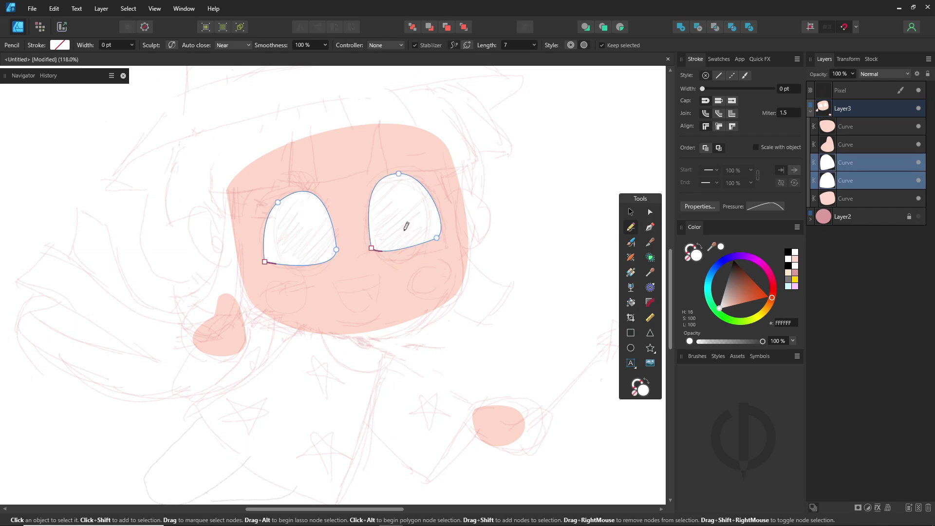
pyautogui.click(680, 27)
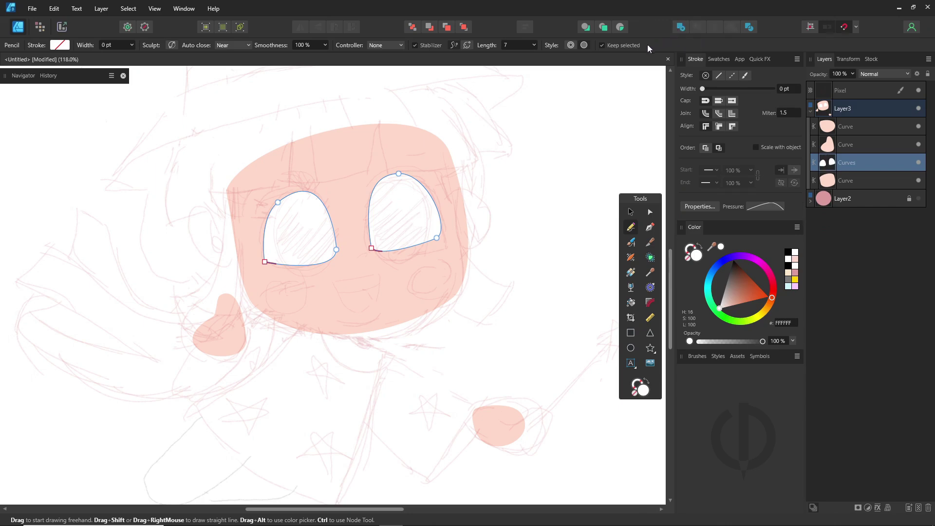
# Step: Combine the face and both hand shapes into one object with the Add operation
pyautogui.click(854, 144)
pyautogui.keyDown('ctrl'); pyautogui.click(863, 130); pyautogui.keyUp('ctrl')
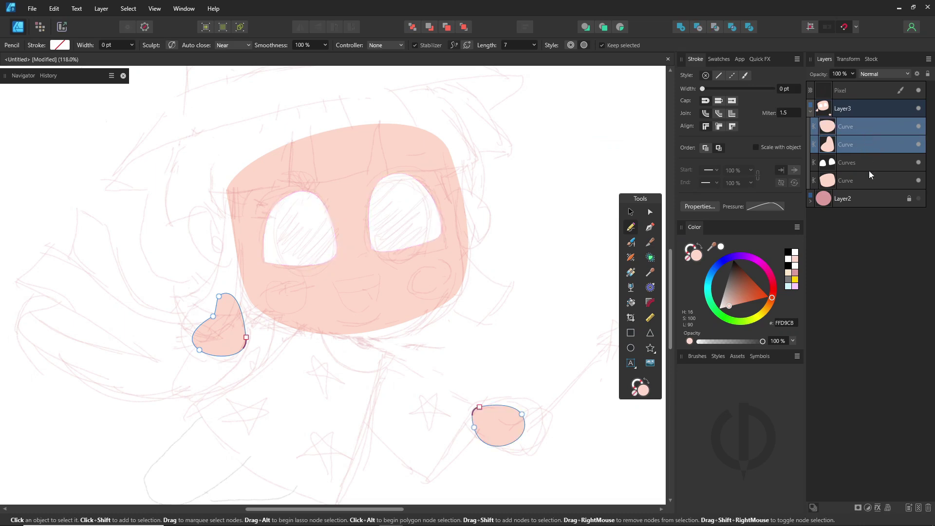
pyautogui.keyDown('ctrl'); pyautogui.click(866, 178); pyautogui.keyUp('ctrl')
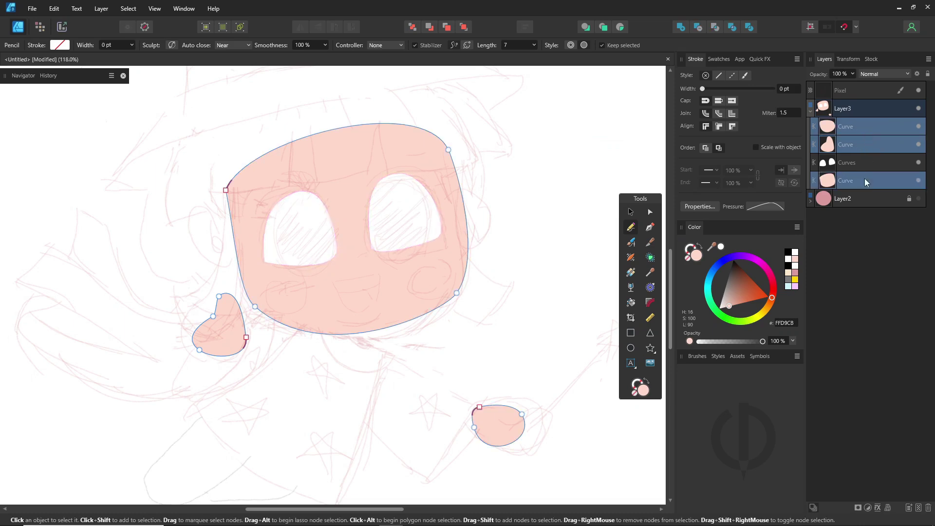
pyautogui.click(678, 30)
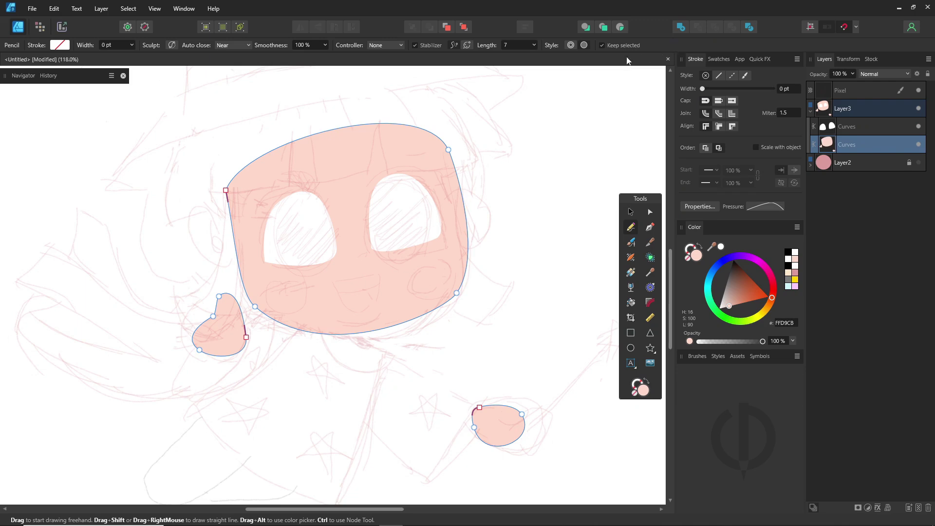
# Step: Draw a skin-coloured ear on each side of the face, sending the left one to the back of the layer
pyautogui.moveTo(238, 222)
pyautogui.mouseDown()
pyautogui.moveTo(220, 272)
pyautogui.moveTo(245, 260)
pyautogui.mouseUp()
pyautogui.press('i')
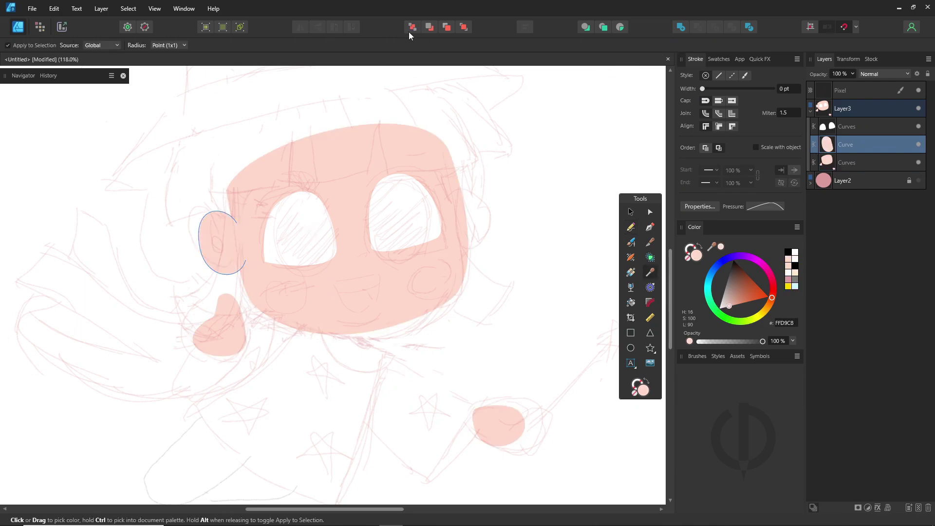
pyautogui.click(411, 27)
pyautogui.press('n')
pyautogui.moveTo(459, 194)
pyautogui.mouseDown()
pyautogui.moveTo(495, 208)
pyautogui.moveTo(462, 231)
pyautogui.mouseUp()
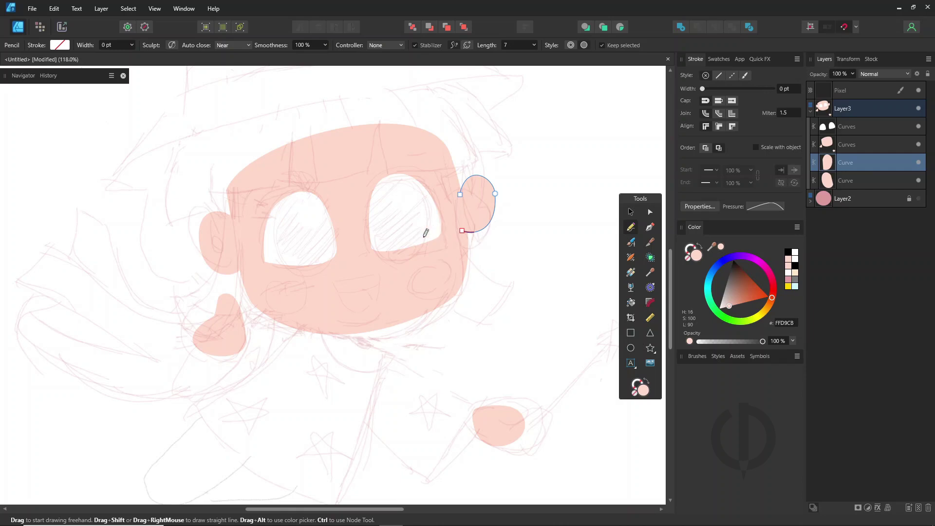
# Step: Customize the toolbar by moving the Insertion and Geometry groups closer to Arrange and placing Alignment after Geometry
pyautogui.keyDown('ctrl'); pyautogui.click(219, 244); pyautogui.keyUp('ctrl')
pyautogui.click(678, 28)
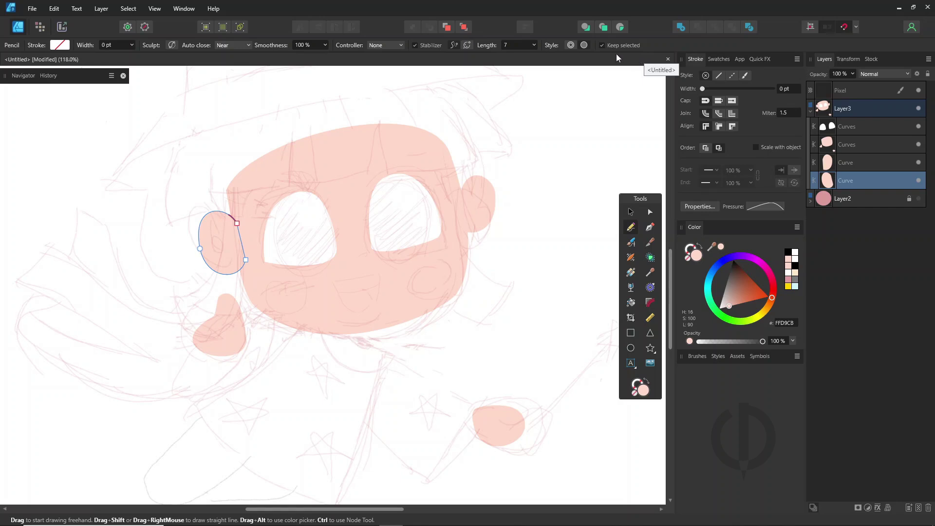
pyautogui.click(154, 8)
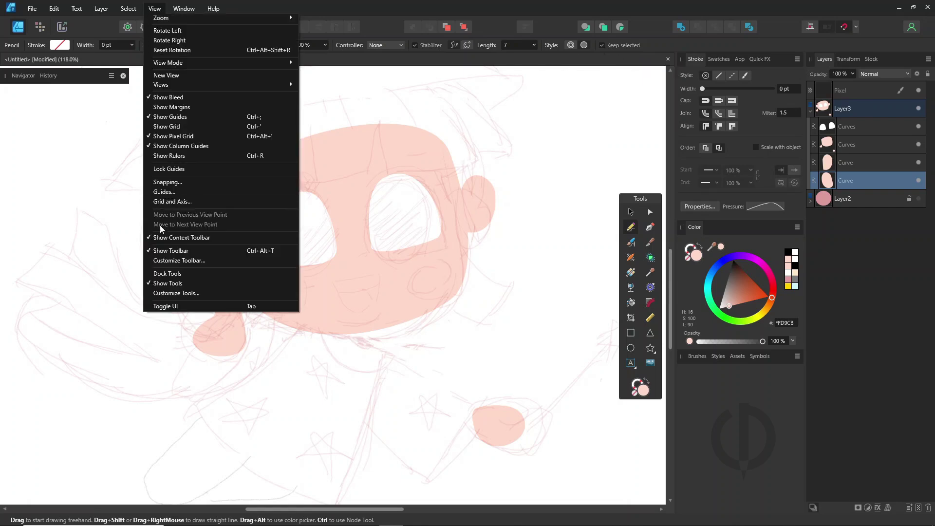
pyautogui.click(164, 261)
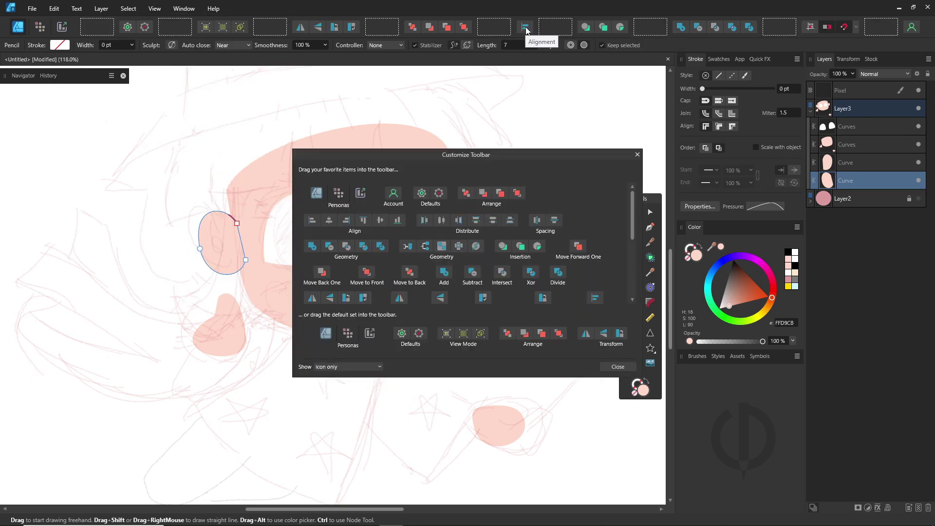
pyautogui.moveTo(527, 28); pyautogui.dragTo(789, 33)
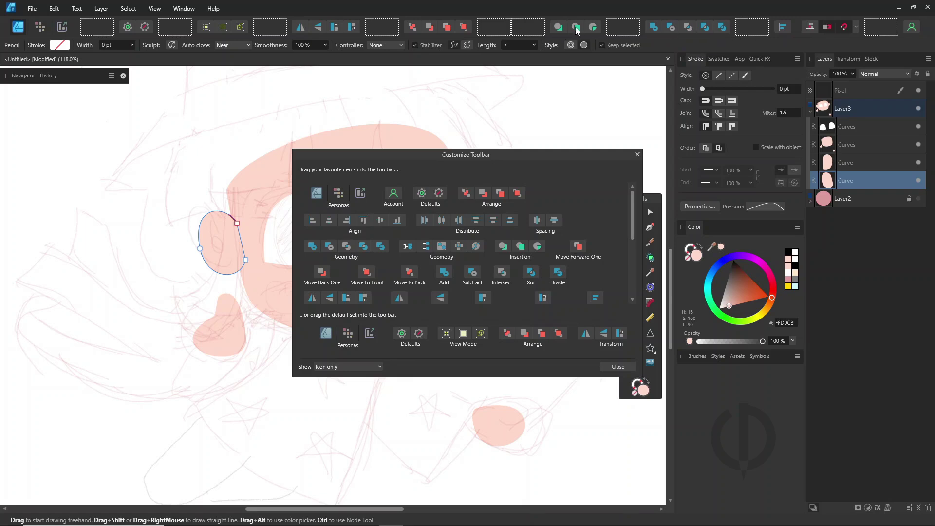
pyautogui.moveTo(576, 30); pyautogui.dragTo(542, 30)
pyautogui.moveTo(688, 31)
pyautogui.mouseDown()
pyautogui.moveTo(620, 31)
pyautogui.moveTo(693, 35)
pyautogui.mouseUp()
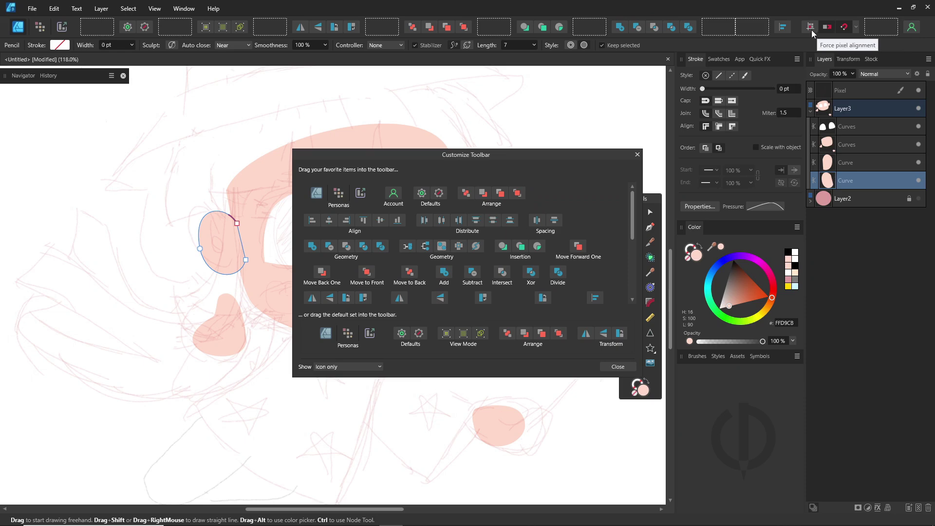
pyautogui.moveTo(783, 28); pyautogui.dragTo(747, 30)
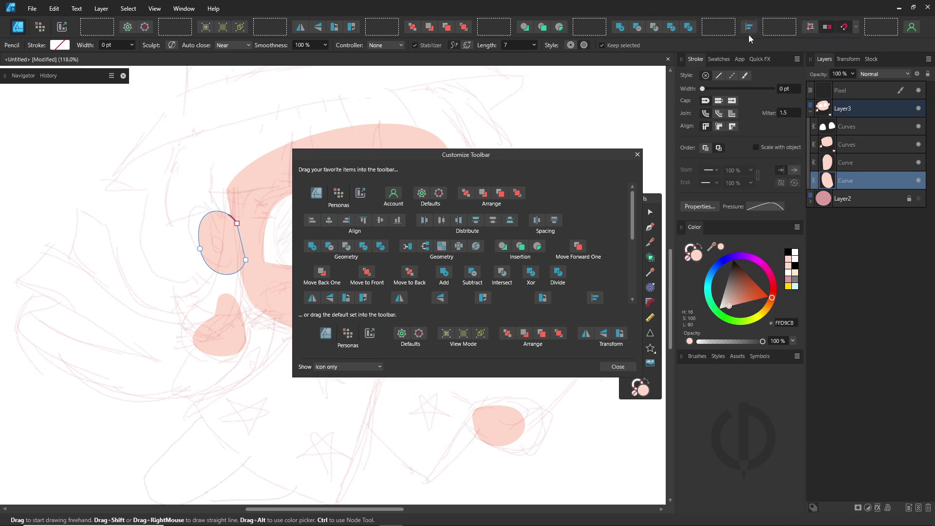
pyautogui.click(616, 367)
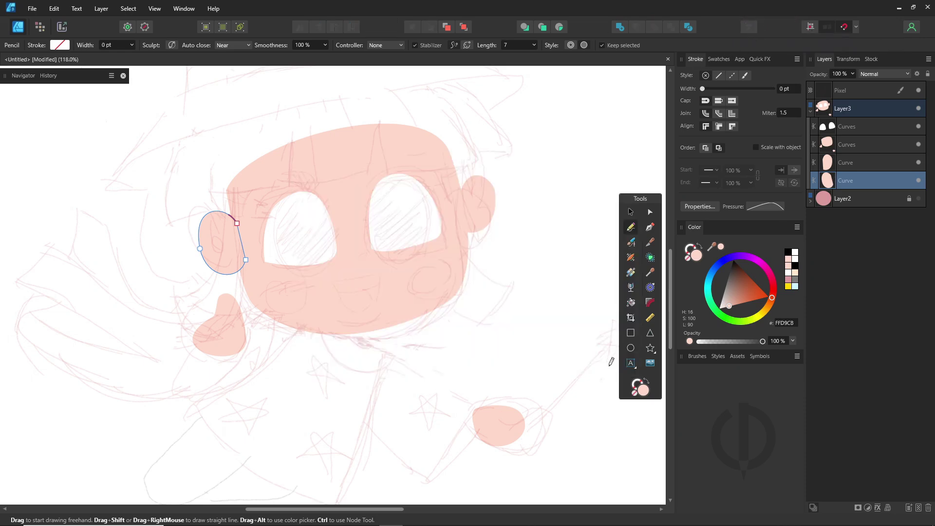
# Step: Draw the jagged fringe across the forehead and reshape it with a bowed upper edge and tucked-in left corners
pyautogui.scroll(3, 335, 273)
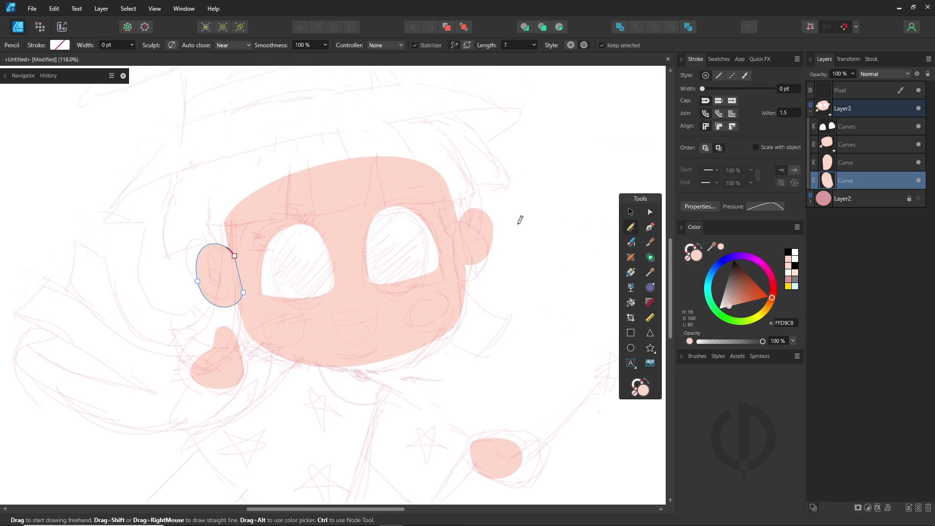
pyautogui.moveTo(183, 173)
pyautogui.mouseDown()
pyautogui.moveTo(166, 252)
pyautogui.moveTo(226, 240)
pyautogui.moveTo(224, 196)
pyautogui.moveTo(239, 239)
pyautogui.moveTo(285, 227)
pyautogui.moveTo(299, 155)
pyautogui.moveTo(347, 214)
pyautogui.moveTo(379, 167)
pyautogui.moveTo(467, 191)
pyautogui.moveTo(421, 118)
pyautogui.mouseUp()
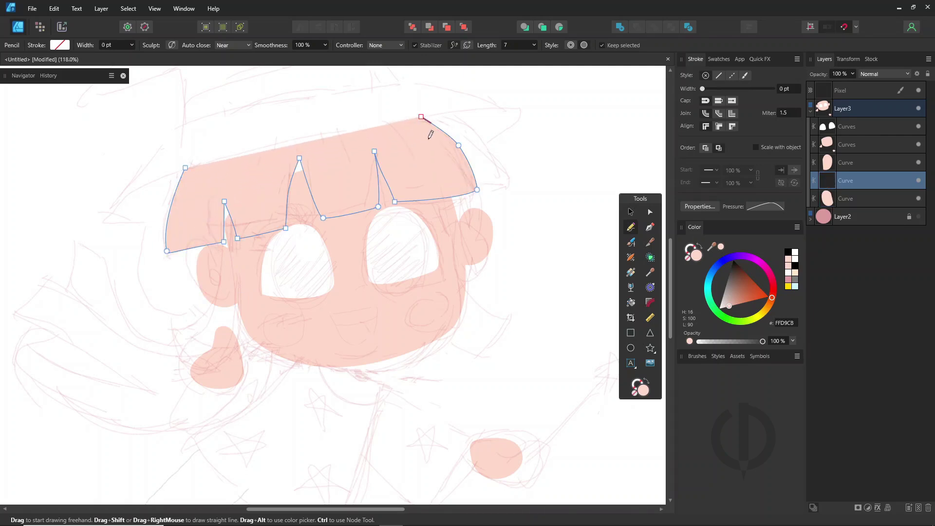
pyautogui.press('a')
pyautogui.click(330, 45)
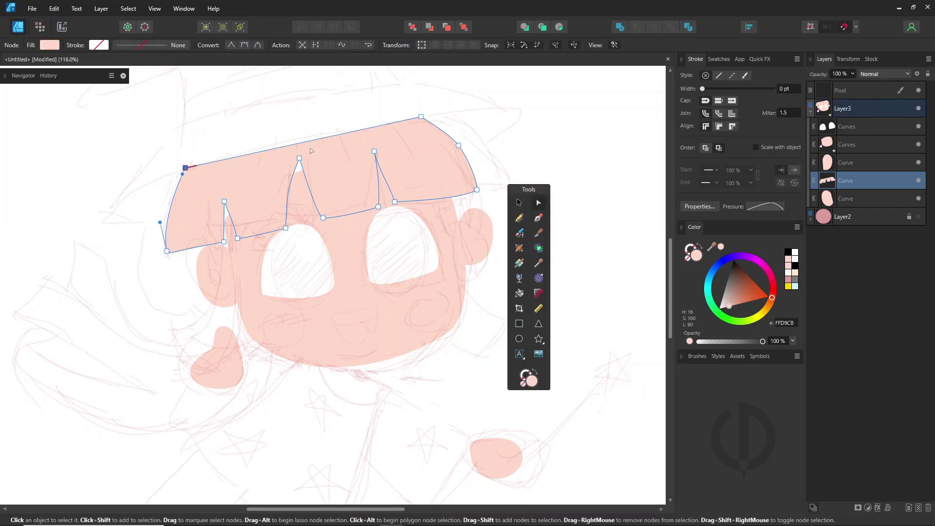
pyautogui.click(301, 206)
pyautogui.moveTo(294, 173); pyautogui.dragTo(288, 157)
pyautogui.moveTo(223, 222)
pyautogui.mouseDown()
pyautogui.moveTo(224, 209)
pyautogui.moveTo(216, 221)
pyautogui.moveTo(225, 226)
pyautogui.mouseUp()
pyautogui.click(175, 223)
pyautogui.moveTo(167, 254); pyautogui.dragTo(177, 252)
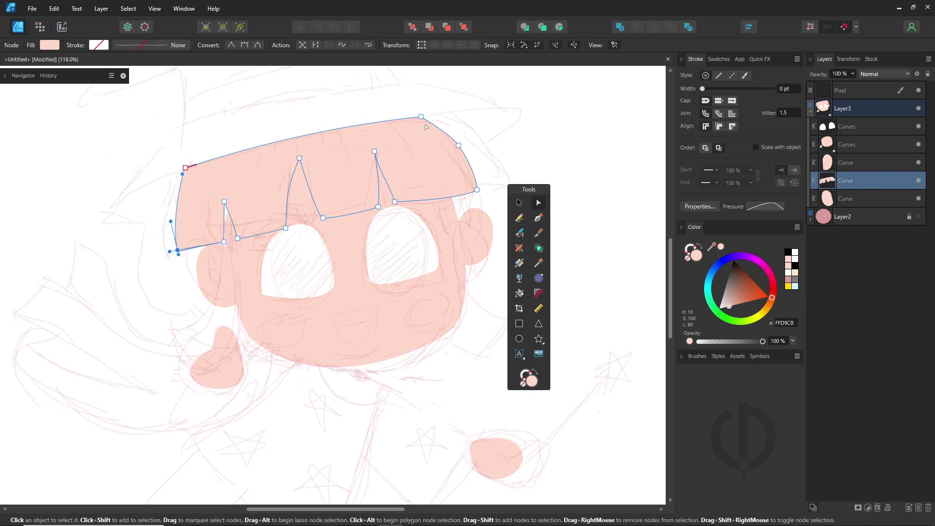
pyautogui.moveTo(185, 169); pyautogui.dragTo(190, 169)
# Step: Fill the fringe with dark grey 606060 and bring it to the front of the layer
pyautogui.moveTo(729, 297); pyautogui.dragTo(702, 271)
pyautogui.click(463, 26)
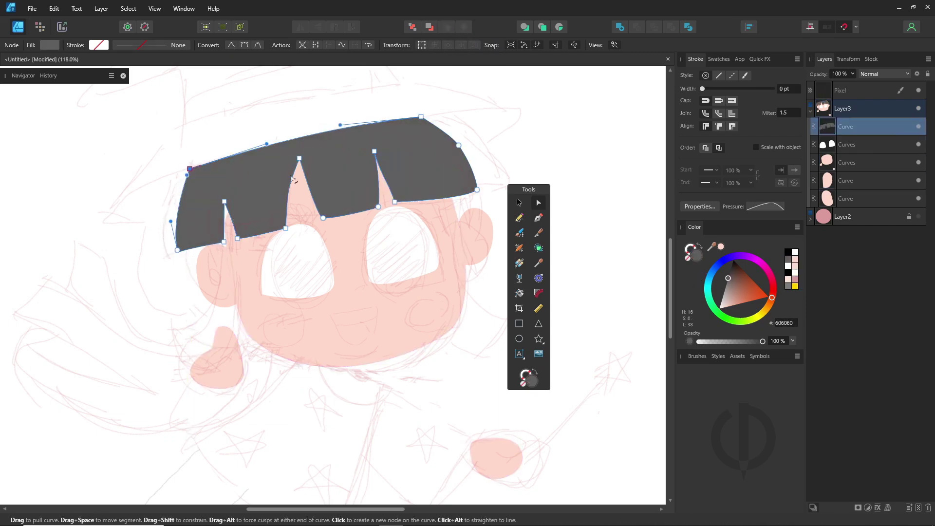
# Step: Draw the dark grey back hair shape around the head and send it to the back of the layer
pyautogui.press('n')
pyautogui.moveTo(198, 225)
pyautogui.mouseDown()
pyautogui.moveTo(430, 310)
pyautogui.moveTo(483, 187)
pyautogui.moveTo(389, 267)
pyautogui.moveTo(456, 310)
pyautogui.moveTo(412, 252)
pyautogui.moveTo(397, 147)
pyautogui.mouseUp()
pyautogui.click(412, 28)
# Step: Draw the curved lock of hair beside the right ear, stack it just below the fringe and refine its nodes
pyautogui.scroll(-1, 423, 219)
pyautogui.hscroll(2, 424, 219)
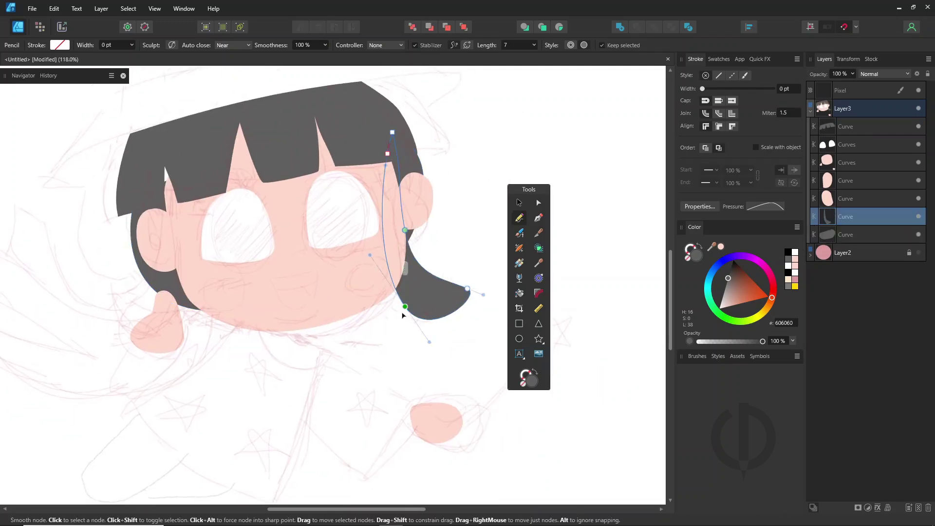
pyautogui.moveTo(402, 315); pyautogui.dragTo(404, 310)
pyautogui.moveTo(853, 210); pyautogui.dragTo(849, 148)
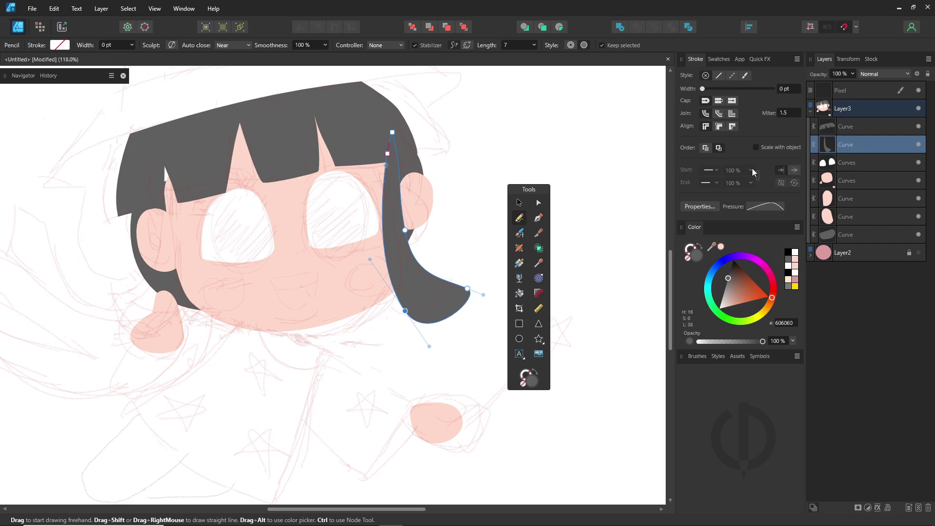
pyautogui.press('ctrl')
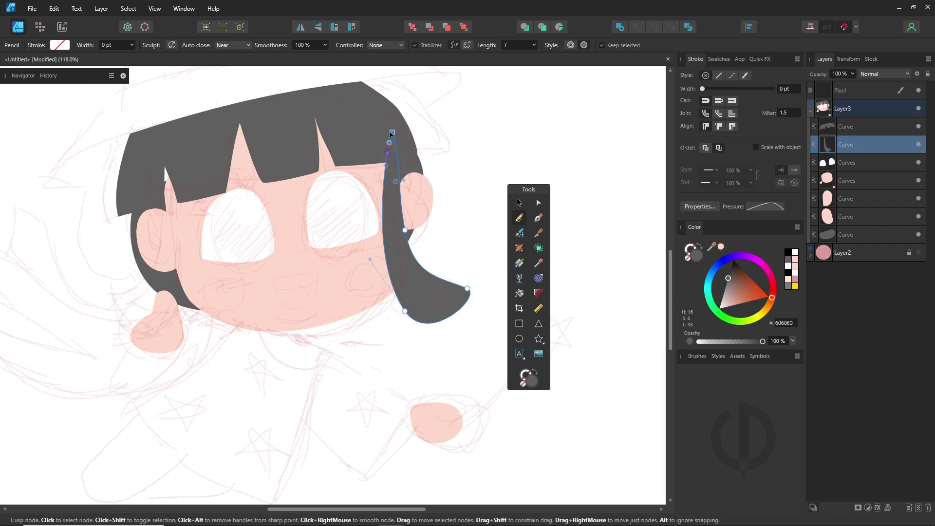
pyautogui.moveTo(379, 166); pyautogui.dragTo(373, 167)
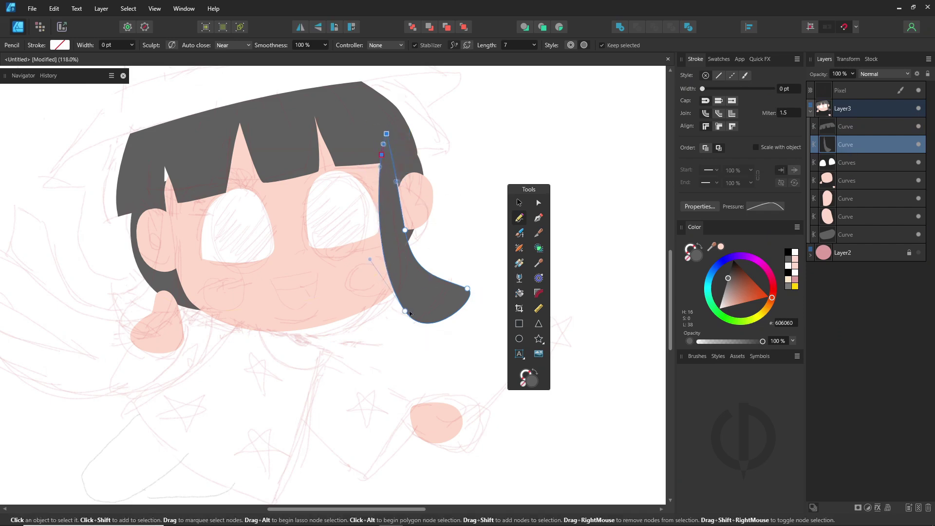
# Step: Draw the matching dark grey lock of hair beside the left ear, curling outward over the raised hand
pyautogui.moveTo(170, 155); pyautogui.dragTo(177, 185)
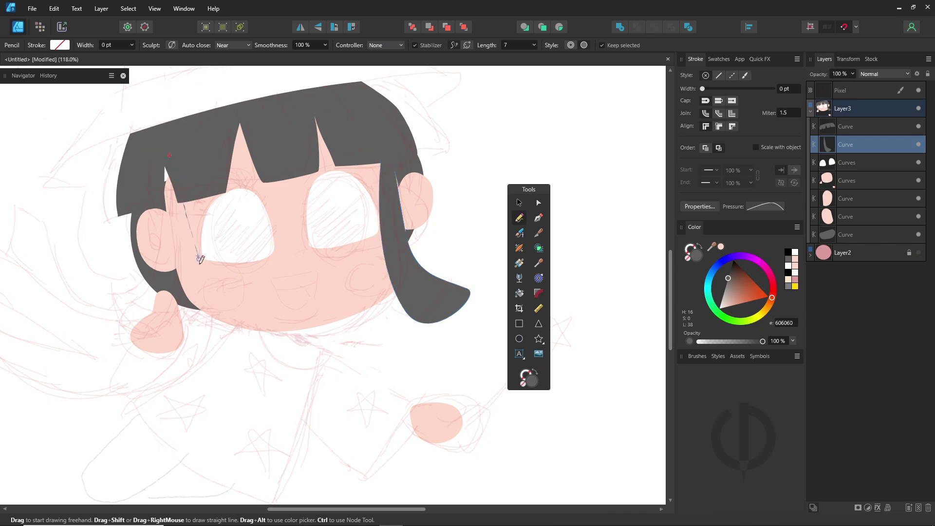
pyautogui.moveTo(210, 320)
pyautogui.mouseDown()
pyautogui.moveTo(192, 341)
pyautogui.moveTo(161, 349)
pyautogui.moveTo(120, 325)
pyautogui.moveTo(175, 287)
pyautogui.mouseUp()
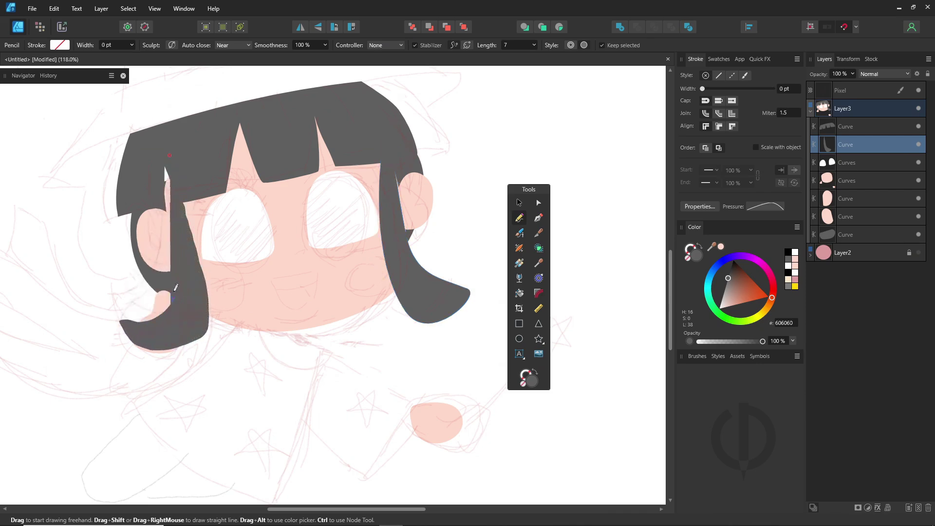
pyautogui.moveTo(171, 244); pyautogui.dragTo(170, 239)
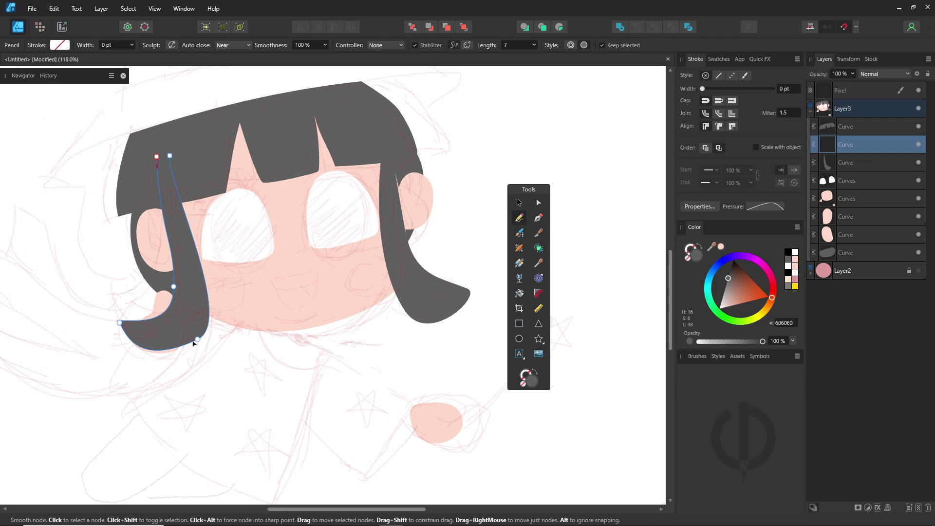
pyautogui.moveTo(249, 272); pyautogui.dragTo(357, 261)
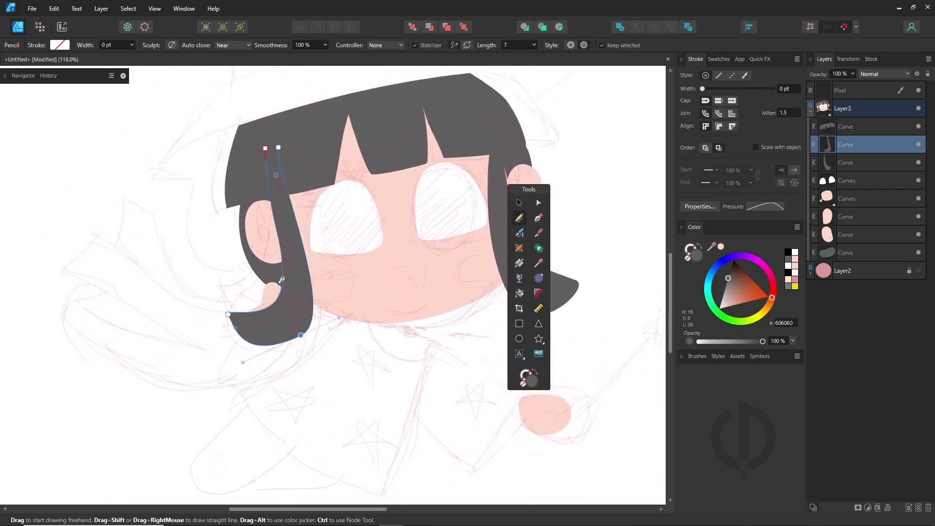
pyautogui.keyDown('ctrl'); pyautogui.click(295, 199); pyautogui.keyUp('ctrl')
pyautogui.click(463, 26)
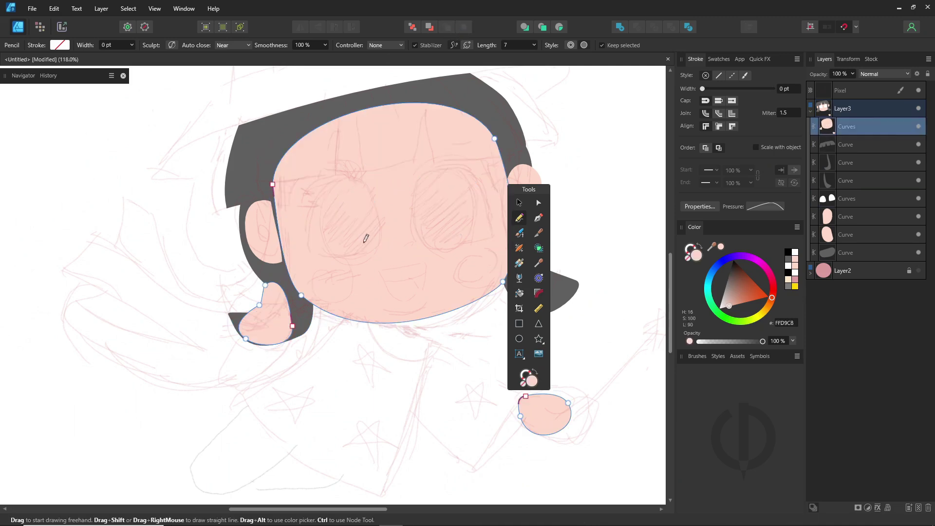
pyautogui.hotkey('ctrl', 'z')
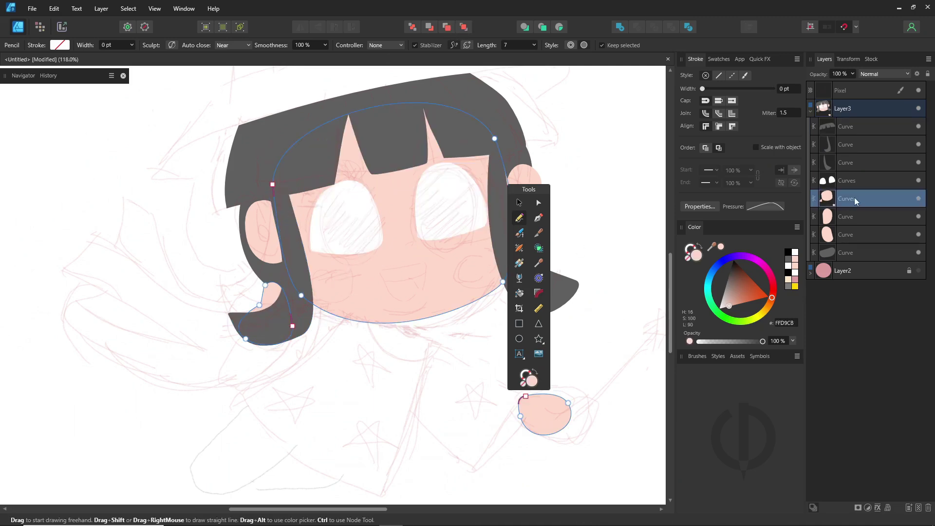
# Step: Separate the combined face and hands object with the Divide operation and bring the thumbs-up hand to the front
pyautogui.click(689, 28)
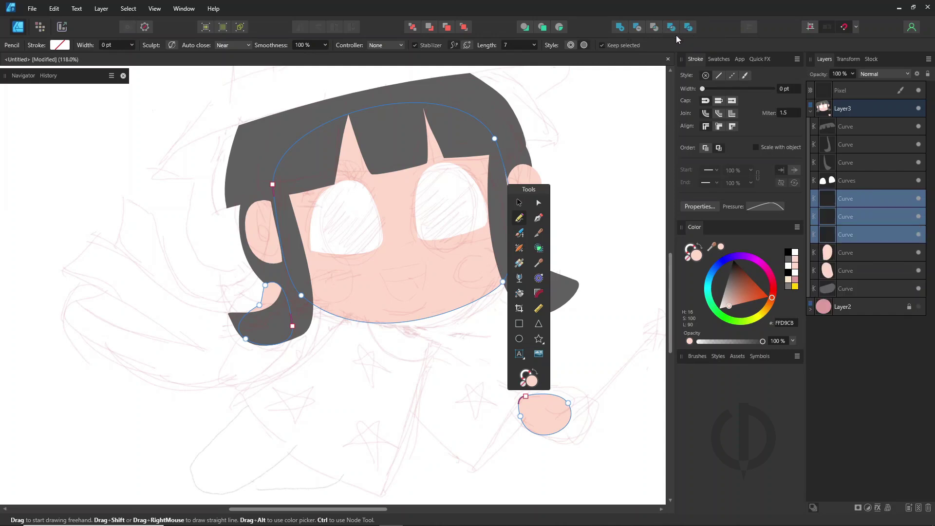
pyautogui.click(864, 223)
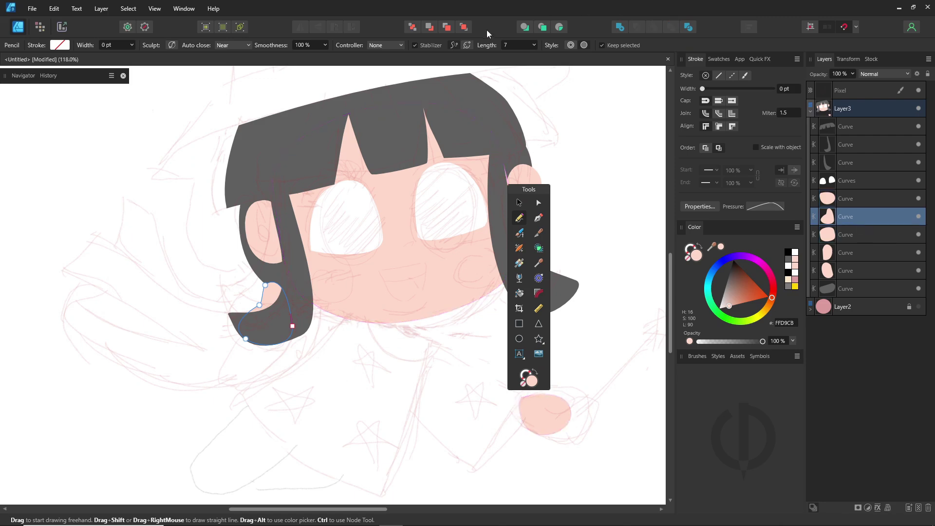
pyautogui.click(463, 26)
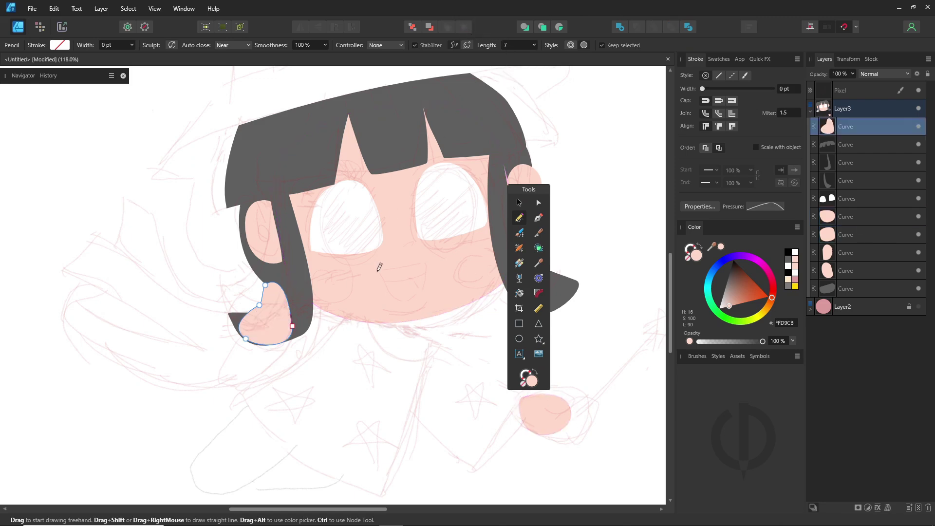
# Step: Draw a tilted dark grey 606060 ellipse as the iris inside the left white eye and copy it into the right eye
pyautogui.keyDown('ctrl'); pyautogui.click(343, 223); pyautogui.keyUp('ctrl')
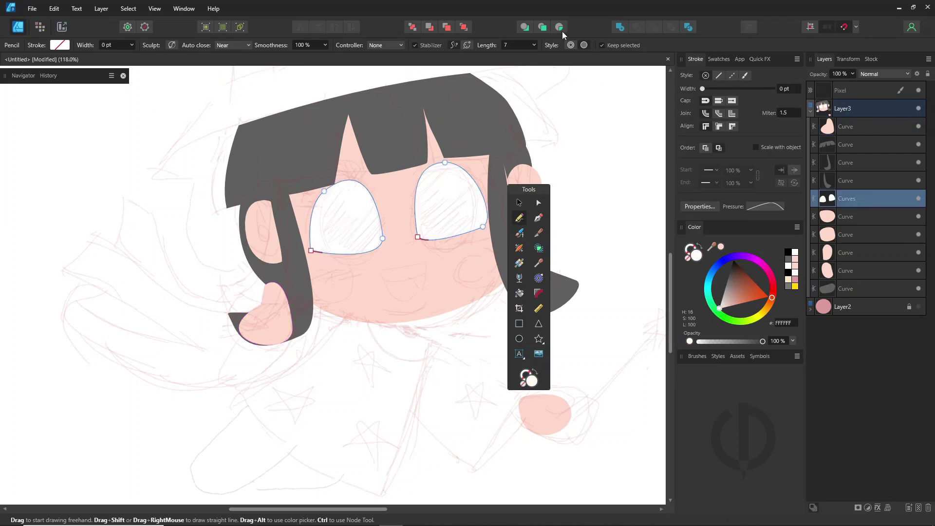
pyautogui.click(518, 337)
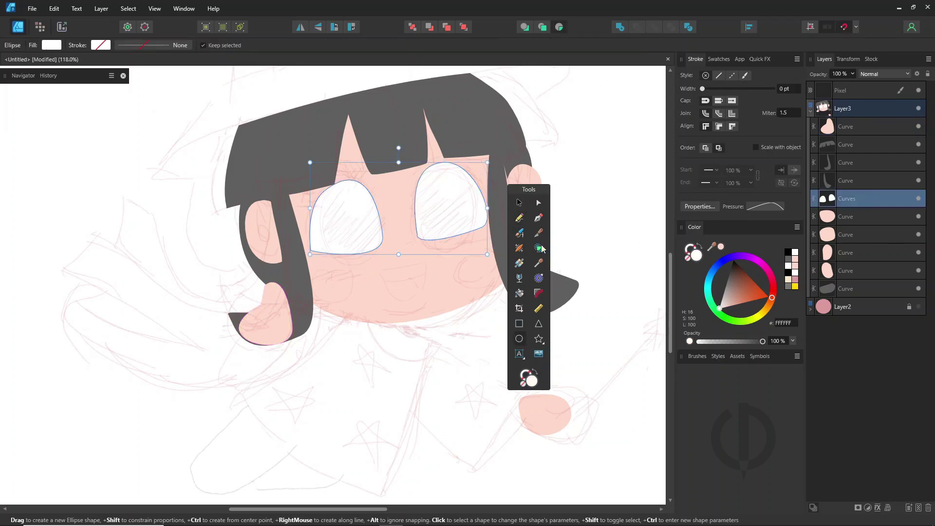
pyautogui.moveTo(537, 190); pyautogui.dragTo(578, 145)
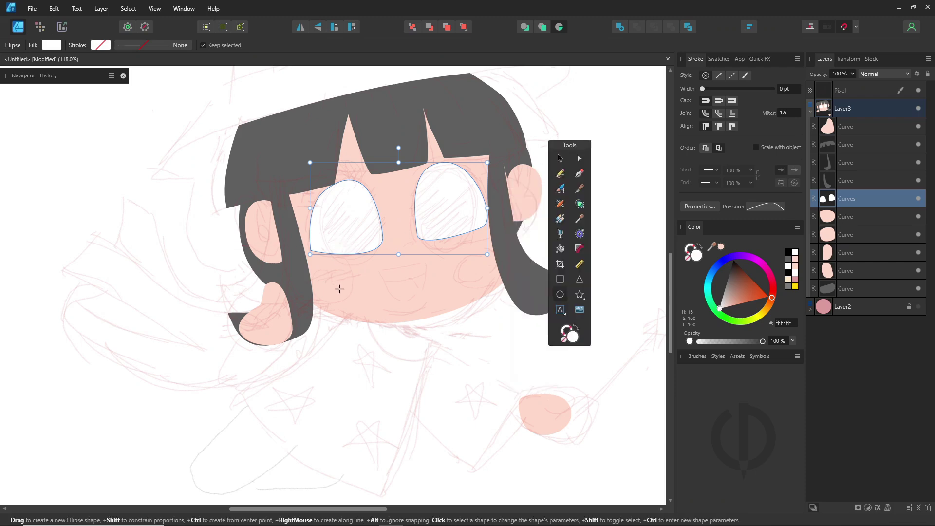
pyautogui.moveTo(339, 288)
pyautogui.mouseDown()
pyautogui.moveTo(384, 212)
pyautogui.moveTo(382, 221)
pyautogui.moveTo(348, 205)
pyautogui.mouseUp()
pyautogui.press('v')
pyautogui.moveTo(359, 263); pyautogui.dragTo(324, 220)
pyautogui.moveTo(343, 186); pyautogui.dragTo(341, 176)
pyautogui.moveTo(350, 223); pyautogui.dragTo(445, 216)
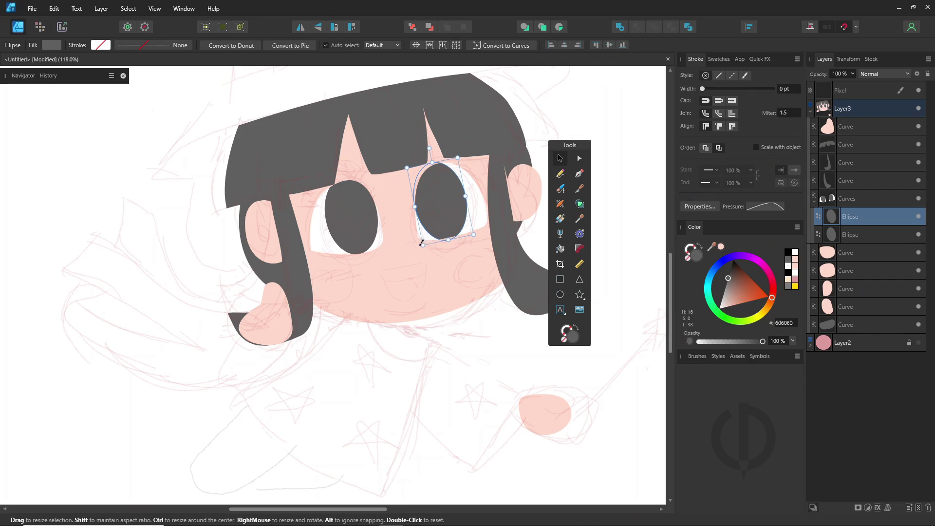
# Step: Draw an open smiling mouth on the face with the Pencil tool, filled with dark grey 606060
pyautogui.click(399, 259)
pyautogui.press('n')
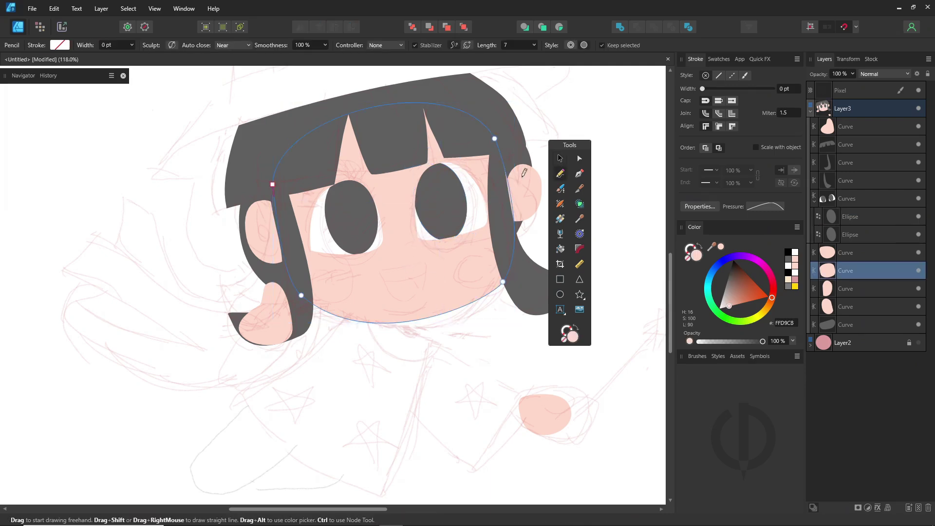
pyautogui.moveTo(425, 278)
pyautogui.mouseDown()
pyautogui.moveTo(392, 299)
pyautogui.moveTo(382, 272)
pyautogui.mouseUp()
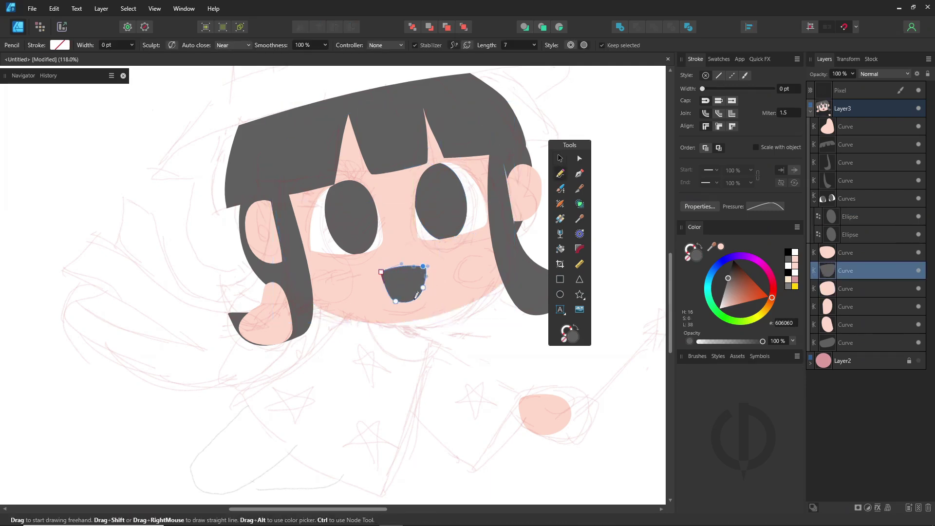
# Step: Draw the upper teeth shape nested inside the mouth and fill it with white
pyautogui.click(558, 27)
pyautogui.moveTo(398, 302); pyautogui.dragTo(432, 256)
pyautogui.click(719, 308)
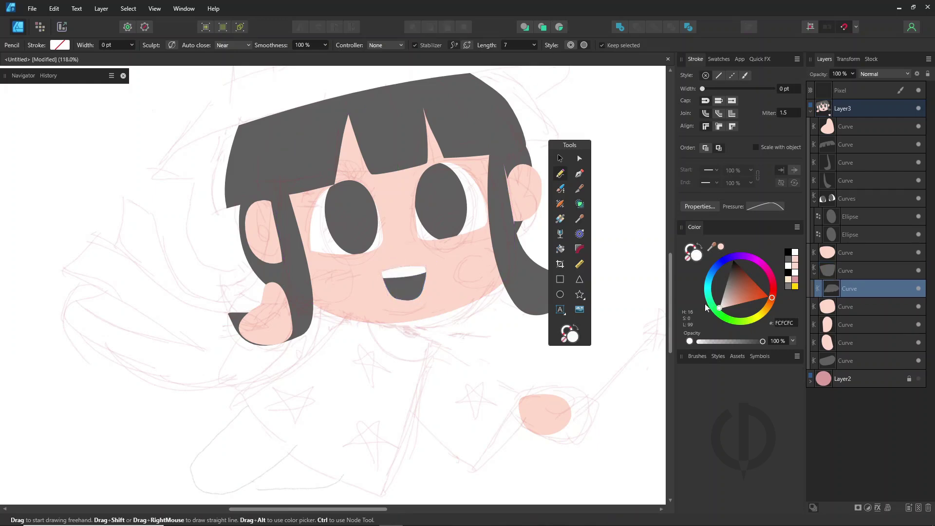
# Step: Draw a rounded tongue inside the lower part of the mouth and fill it with pinkish purple CC9FBC
pyautogui.moveTo(389, 305); pyautogui.dragTo(426, 317)
pyautogui.click(766, 267)
pyautogui.moveTo(748, 294); pyautogui.dragTo(741, 301)
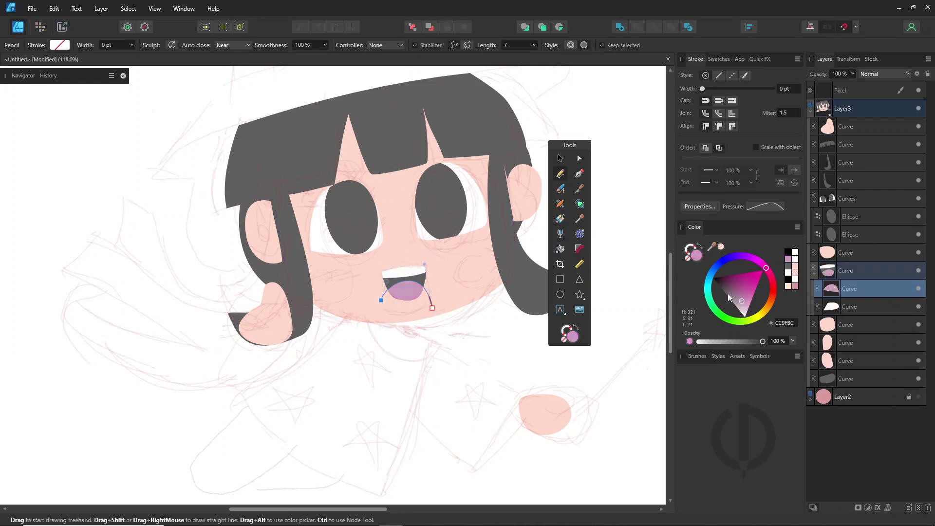
# Step: Draw the flowing scarf with split ends from the neck out past the raised hand, filled with CC9FBC and stacked above the face
pyautogui.moveTo(296, 289); pyautogui.dragTo(295, 277)
pyautogui.scroll(-2, 295, 276)
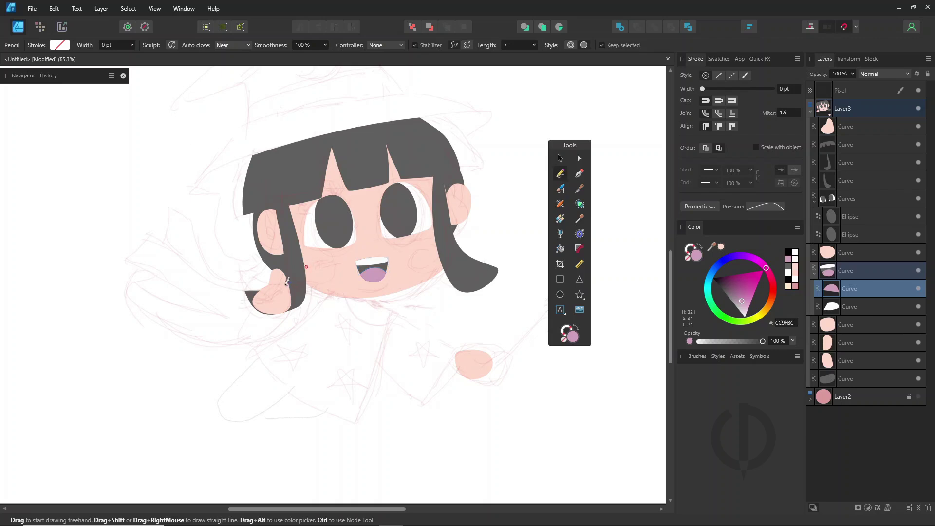
pyautogui.keyDown('ctrl'); pyautogui.click(307, 268); pyautogui.keyUp('ctrl')
pyautogui.moveTo(307, 268)
pyautogui.mouseDown()
pyautogui.moveTo(139, 243)
pyautogui.moveTo(174, 319)
pyautogui.moveTo(241, 344)
pyautogui.moveTo(310, 267)
pyautogui.mouseUp()
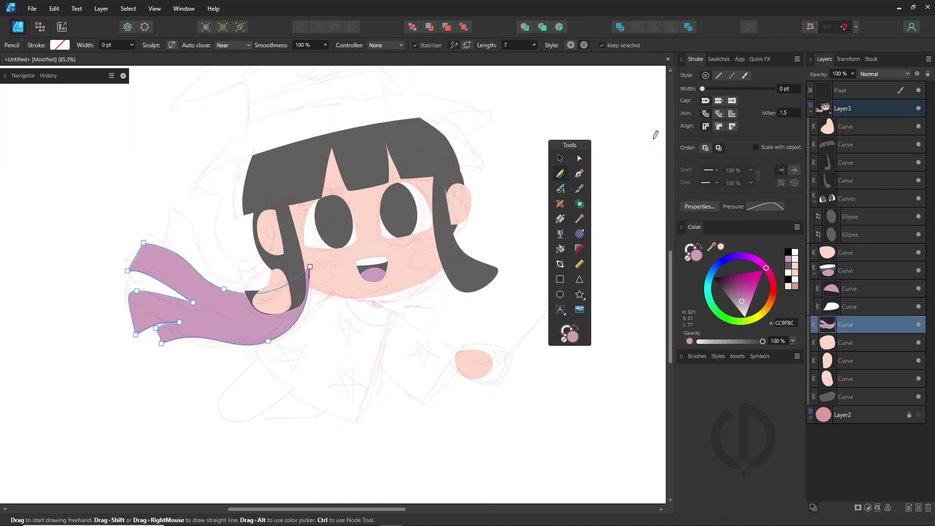
# Step: Recolour the flowing split-end shape with the hair's dark grey 606060 and send it behind all other shapes
pyautogui.press('i')
pyautogui.click(420, 132)
pyautogui.click(412, 28)
pyautogui.press('n')
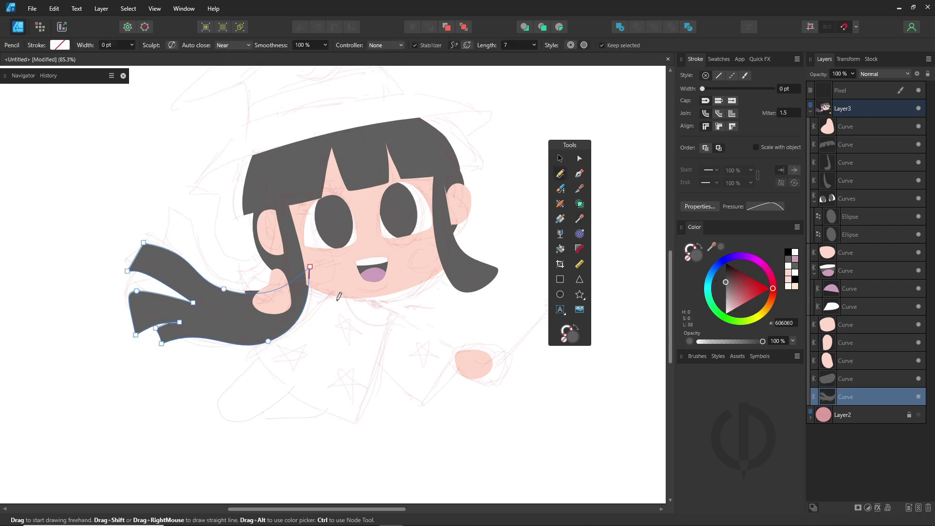
# Step: Draw the dress body below the chin with the Pencil tool, adjust its upper node, and fill it with light purple DAC5F2
pyautogui.moveTo(335, 285)
pyautogui.mouseDown()
pyautogui.moveTo(251, 343)
pyautogui.moveTo(300, 394)
pyautogui.moveTo(372, 387)
pyautogui.moveTo(389, 284)
pyautogui.mouseUp()
pyautogui.moveTo(358, 411); pyautogui.dragTo(354, 418)
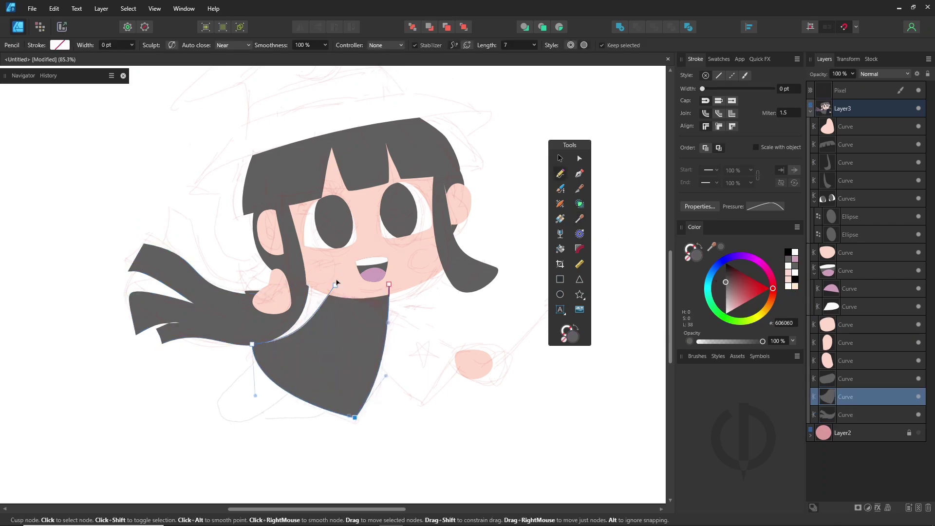
pyautogui.moveTo(335, 285); pyautogui.dragTo(333, 277)
pyautogui.click(711, 282)
pyautogui.click(741, 275)
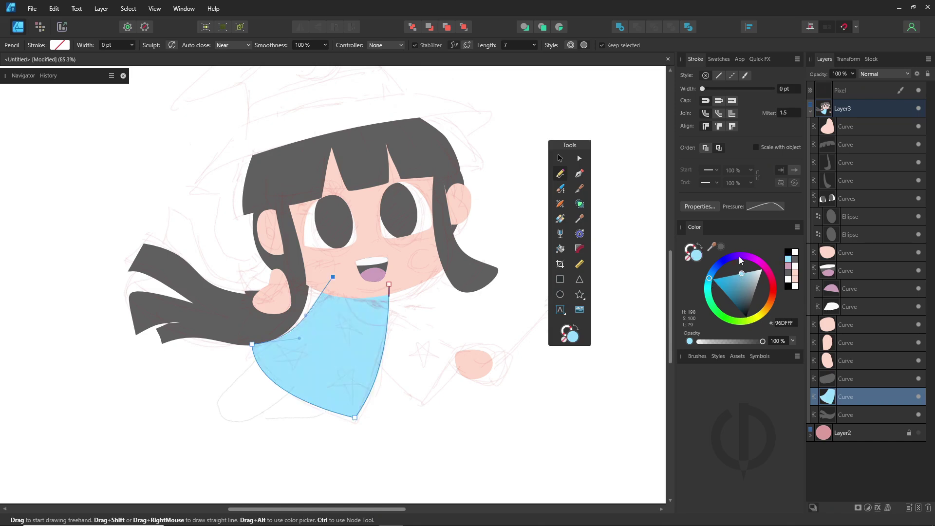
pyautogui.click(738, 256)
pyautogui.click(759, 294)
# Step: Draw a curved collar under the chin and fill it with light blue ABD0F8
pyautogui.moveTo(324, 285); pyautogui.dragTo(405, 283)
pyautogui.click(712, 271)
pyautogui.click(750, 275)
# Step: Draw the raised arm's sleeve in light blue and move the flowing hair tail above the clothing shapes
pyautogui.keyDown('ctrl'); pyautogui.click(315, 334); pyautogui.keyUp('ctrl')
pyautogui.moveTo(328, 294)
pyautogui.mouseDown()
pyautogui.moveTo(278, 279)
pyautogui.moveTo(265, 336)
pyautogui.mouseUp()
pyautogui.moveTo(329, 292); pyautogui.dragTo(328, 294)
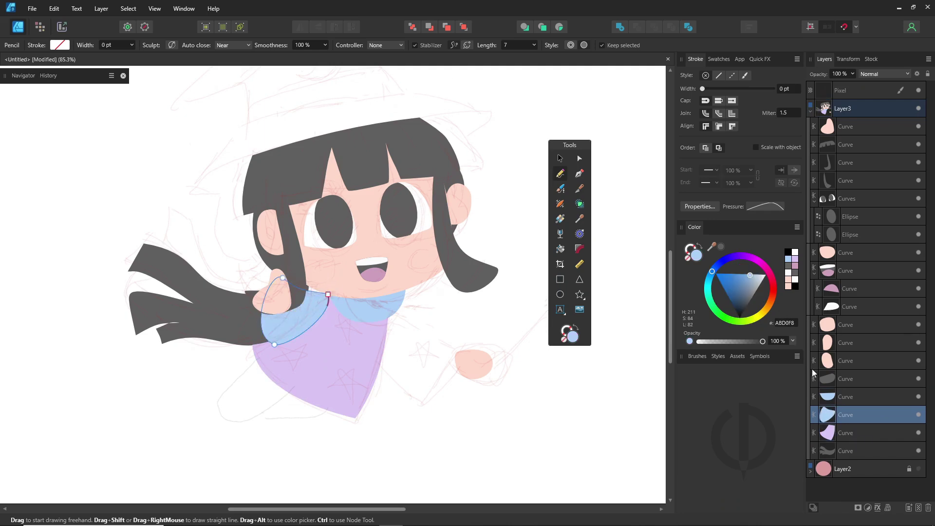
pyautogui.moveTo(852, 449); pyautogui.dragTo(855, 389)
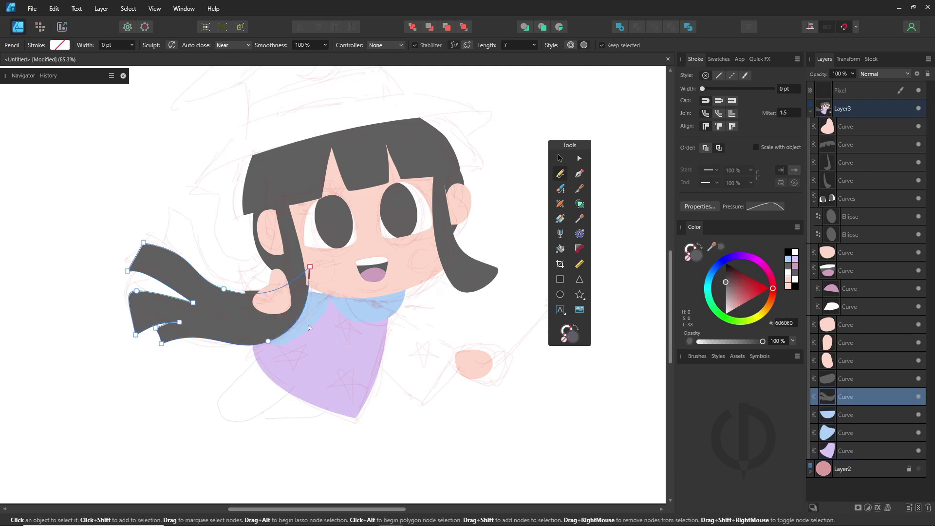
# Step: Move the raised arm's sleeve above the side hair locks and draw the flared light blue sleeve of the outstretched arm
pyautogui.moveTo(848, 436); pyautogui.dragTo(845, 155)
pyautogui.moveTo(389, 307)
pyautogui.mouseDown()
pyautogui.moveTo(456, 345)
pyautogui.moveTo(452, 377)
pyautogui.moveTo(399, 386)
pyautogui.moveTo(384, 325)
pyautogui.mouseUp()
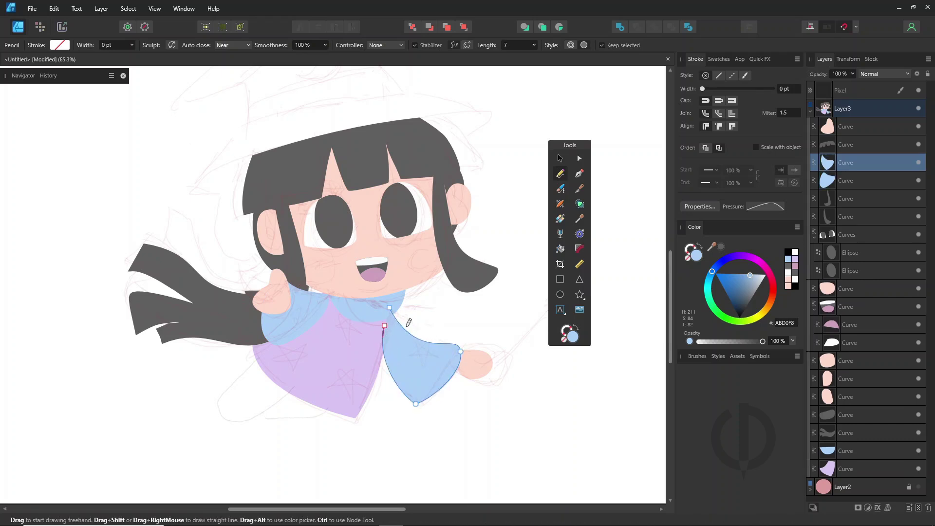
# Step: Draw the two bent legs below the dress in the skin colour and send them behind it
pyautogui.moveTo(262, 352)
pyautogui.mouseDown()
pyautogui.moveTo(228, 418)
pyautogui.moveTo(340, 369)
pyautogui.mouseUp()
pyautogui.click(413, 27)
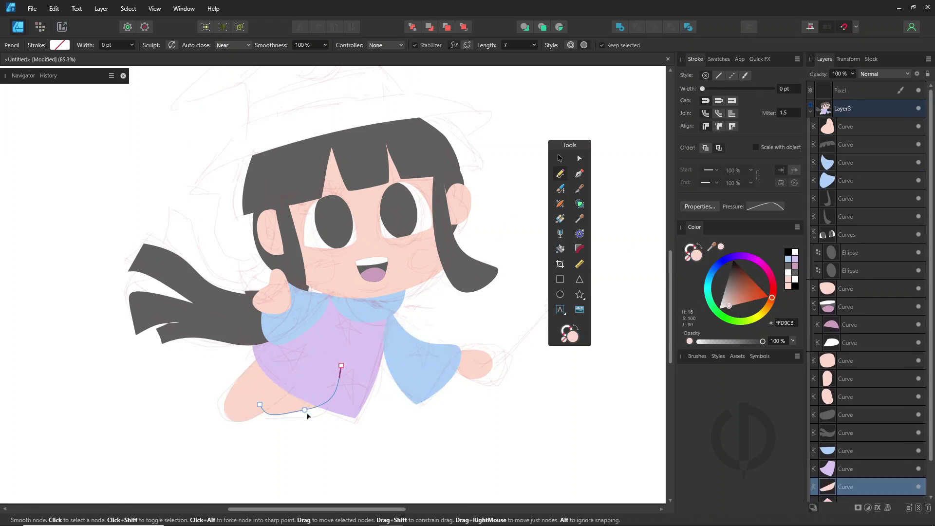
# Step: Draw a long thin ellipse across the top of the head, tilt and position it as the hat's underside, and darken its fill
pyautogui.moveTo(308, 416); pyautogui.dragTo(290, 473)
pyautogui.click(560, 294)
pyautogui.moveTo(179, 208); pyautogui.dragTo(491, 248)
pyautogui.click(560, 158)
pyautogui.moveTo(494, 206); pyautogui.dragTo(487, 176)
pyautogui.moveTo(438, 212); pyautogui.dragTo(432, 195)
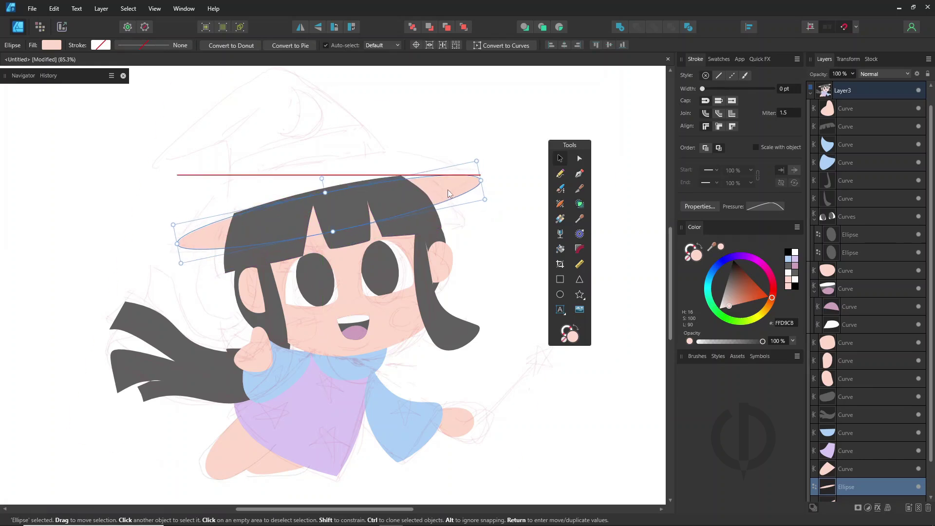
pyautogui.click(730, 268)
# Step: Adjust the top nodes of the hair fringe with the Node tool to fit under the hat brim
pyautogui.click(338, 200)
pyautogui.press('a')
pyautogui.moveTo(235, 213); pyautogui.dragTo(235, 217)
pyautogui.moveTo(401, 176); pyautogui.dragTo(404, 180)
# Step: Draw the curved upper hat brim over the dark ellipse, fill it with the dress's purple DAC5F2, and bring it to the front
pyautogui.click(455, 190)
pyautogui.moveTo(569, 145); pyautogui.dragTo(538, 203)
pyautogui.click(529, 232)
pyautogui.moveTo(178, 242); pyautogui.dragTo(481, 180)
pyautogui.click(548, 277)
pyautogui.click(345, 404)
pyautogui.click(464, 28)
# Step: Draw the pointed hat crown with its bent tip above the brim in the same light purple
pyautogui.press('a')
pyautogui.moveTo(319, 161)
pyautogui.mouseDown()
pyautogui.moveTo(316, 183)
pyautogui.moveTo(294, 204)
pyautogui.mouseUp()
pyautogui.press('n')
pyautogui.moveTo(247, 242)
pyautogui.mouseDown()
pyautogui.moveTo(257, 106)
pyautogui.moveTo(396, 207)
pyautogui.mouseUp()
# Step: Reshape the upper hat brim with the Node tool by raising the middle of its curve
pyautogui.keyDown('ctrl'); pyautogui.click(419, 231); pyautogui.keyUp('ctrl')
pyautogui.keyDown('ctrl'); pyautogui.click(455, 207); pyautogui.keyUp('ctrl')
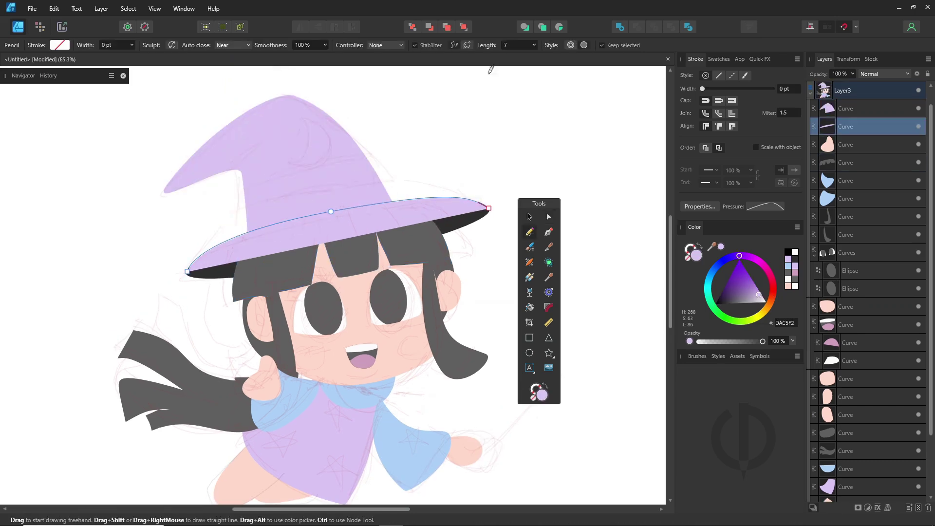
pyautogui.click(549, 217)
pyautogui.moveTo(326, 244); pyautogui.dragTo(325, 229)
pyautogui.moveTo(329, 211); pyautogui.dragTo(332, 196)
# Step: Move the outstretched hand closer into its sleeve and send both the hand and the sleeve to the back
pyautogui.press('v')
pyautogui.moveTo(297, 160); pyautogui.dragTo(259, 96)
pyautogui.moveTo(424, 385); pyautogui.dragTo(400, 383)
pyautogui.doubleClick(413, 384)
pyautogui.press('v')
pyautogui.keyDown('shift'); pyautogui.click(365, 384); pyautogui.keyUp('shift')
pyautogui.click(411, 27)
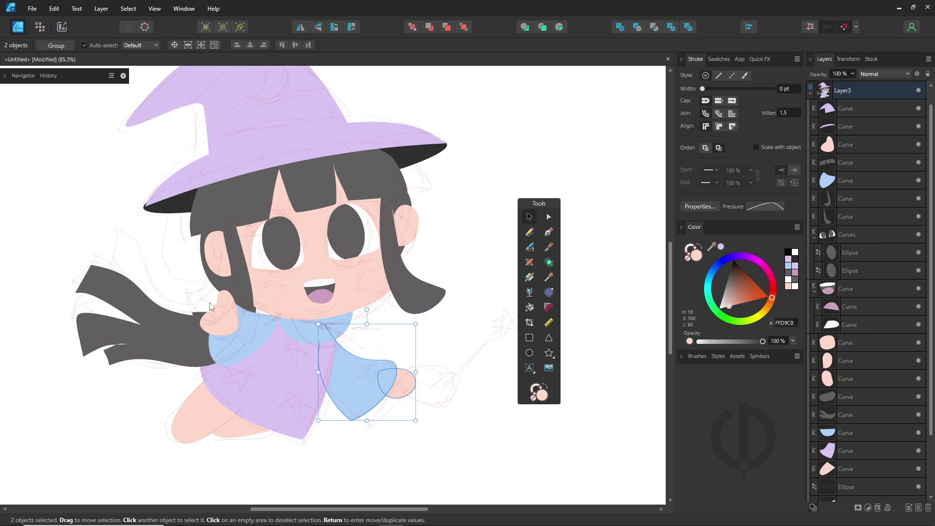
# Step: Send the hat crown to the back and draw a curved band nested inside it, filled with light blue ABD0F8
pyautogui.moveTo(210, 306); pyautogui.dragTo(220, 323)
pyautogui.click(290, 144)
pyautogui.click(412, 27)
pyautogui.click(559, 27)
pyautogui.press('n')
pyautogui.moveTo(196, 159); pyautogui.dragTo(208, 192)
pyautogui.click(548, 277)
pyautogui.click(359, 338)
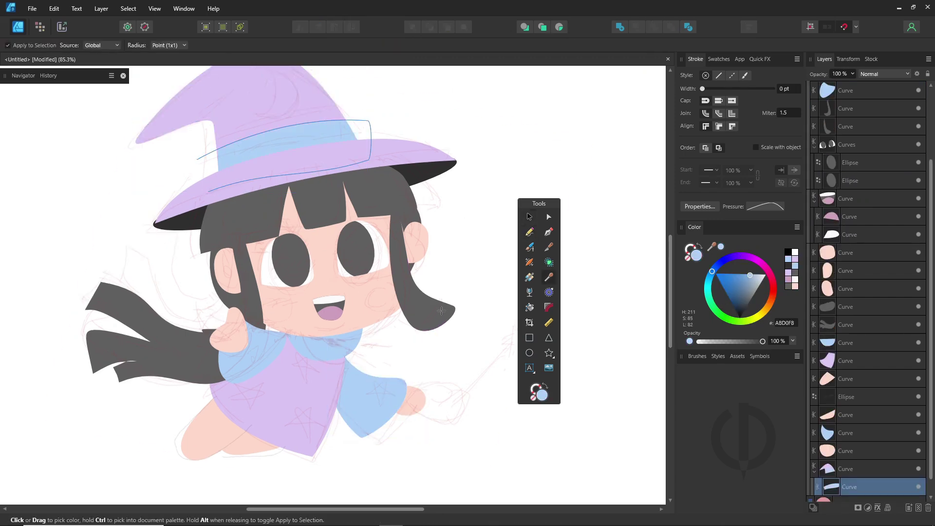
# Step: Draw a straight wand from the outstretched hand with a black 6.1 pt stroke of uniform pressure and bring it to the front
pyautogui.click(548, 232)
pyautogui.click(462, 330)
pyautogui.click(416, 398)
pyautogui.moveTo(702, 89); pyautogui.dragTo(745, 89)
pyautogui.moveTo(848, 486); pyautogui.dragTo(849, 426)
pyautogui.click(765, 206)
pyautogui.click(764, 319)
pyautogui.moveTo(743, 88); pyautogui.dragTo(726, 89)
pyautogui.click(463, 27)
# Step: Draw a five-pointed star filled with light blue and place it tilted on the wand's tip
pyautogui.click(548, 353)
pyautogui.moveTo(460, 298)
pyautogui.mouseDown()
pyautogui.moveTo(498, 259)
pyautogui.moveTo(511, 270)
pyautogui.mouseUp()
pyautogui.click(720, 247)
pyautogui.moveTo(539, 203); pyautogui.dragTo(594, 210)
pyautogui.moveTo(485, 283); pyautogui.dragTo(471, 326)
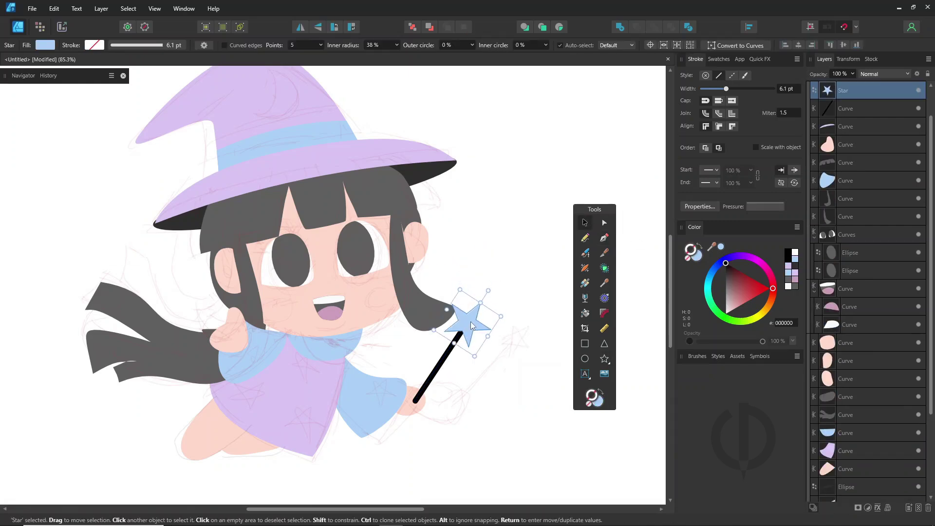
pyautogui.click(521, 297)
# Step: Hide the Pixel sketch layer and flip the whole Layer3 illustration horizontally
pyautogui.scroll(2, 896, 97)
pyautogui.click(918, 90)
pyautogui.click(810, 109)
pyautogui.moveTo(544, 270); pyautogui.dragTo(573, 281)
pyautogui.hotkey('ctrl', '0')
pyautogui.click(871, 115)
pyautogui.click(300, 28)
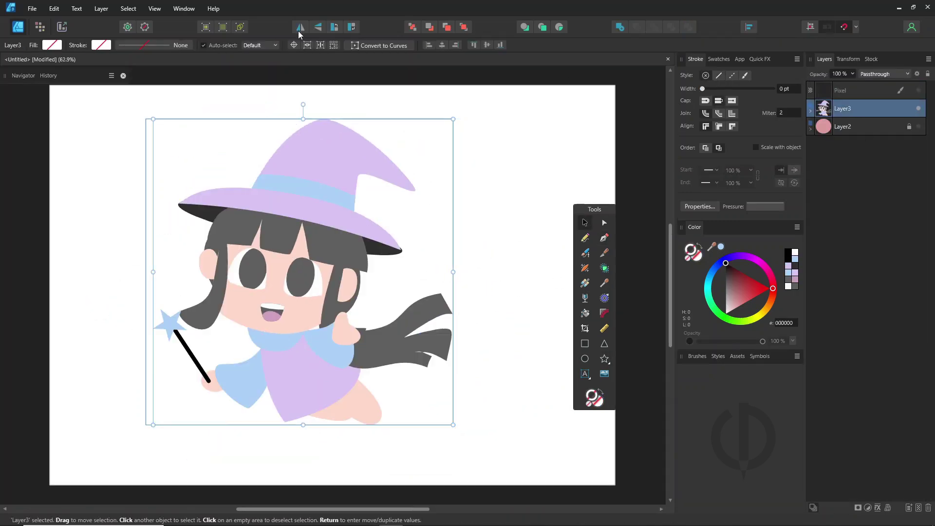
# Step: Nudge the collar under the chin, move the hair tail closer to the head, and send the tail to the back
pyautogui.moveTo(275, 342); pyautogui.dragTo(286, 338)
pyautogui.click(466, 282)
pyautogui.moveTo(407, 339); pyautogui.dragTo(389, 339)
pyautogui.hotkey('ctrl', 'shift', '[')
# Step: Flip the whole illustration horizontally back to its original direction
pyautogui.hotkey('ctrl', 'a')
pyautogui.click(300, 26)
pyautogui.click(451, 246)
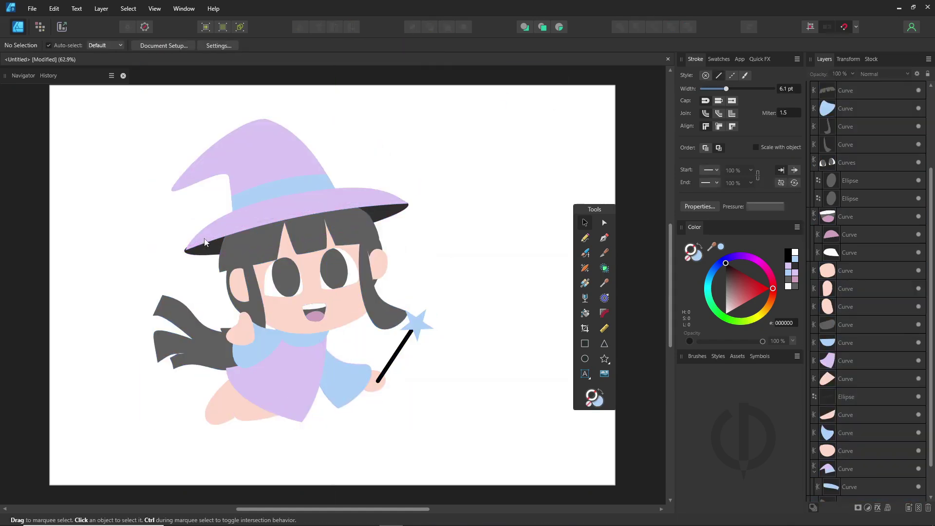
# Step: Draw an arched lash line over the eye nearest the raised hand, swap its fill to the stroke, and set the width to 5.8 pt
pyautogui.scroll(3, 205, 242)
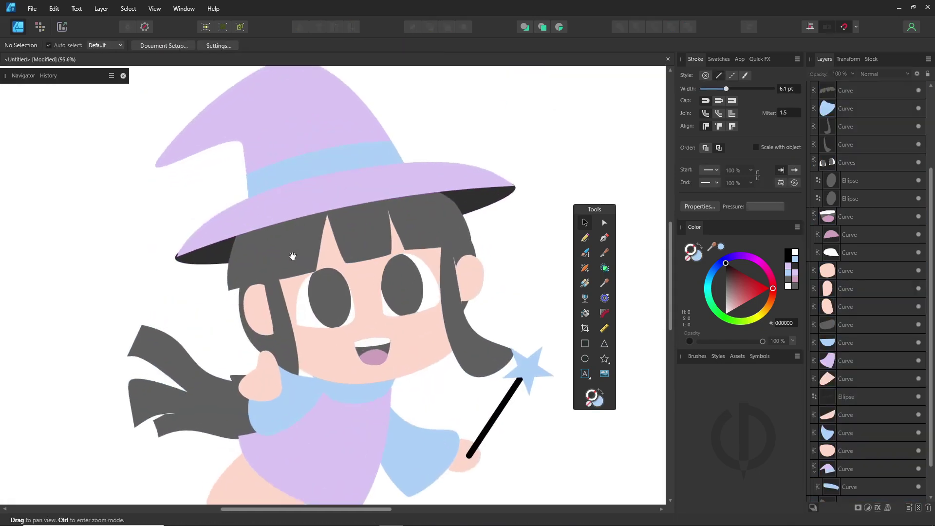
pyautogui.moveTo(292, 256); pyautogui.dragTo(273, 206)
pyautogui.click(584, 240)
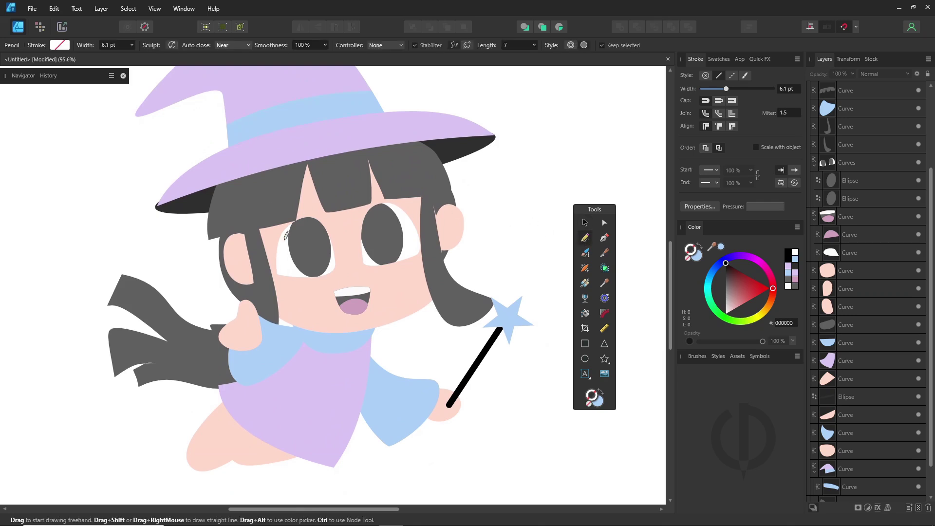
pyautogui.scroll(4, 286, 235)
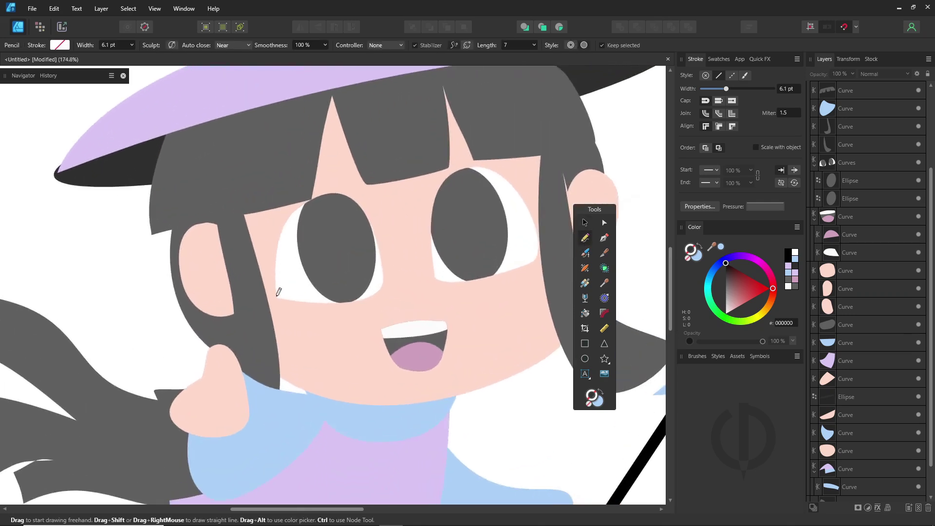
pyautogui.moveTo(286, 227)
pyautogui.mouseDown()
pyautogui.moveTo(319, 194)
pyautogui.moveTo(355, 202)
pyautogui.moveTo(378, 239)
pyautogui.mouseUp()
pyautogui.moveTo(278, 295); pyautogui.dragTo(292, 219)
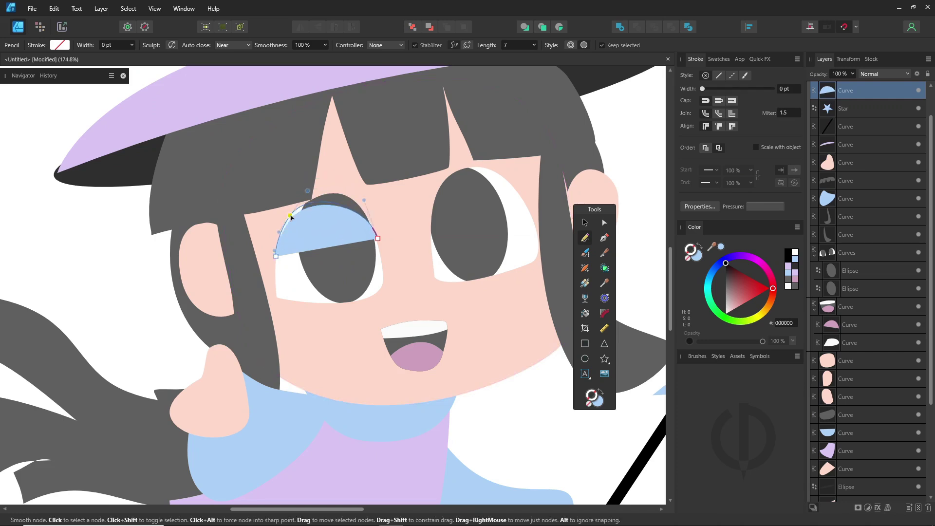
pyautogui.click(291, 216)
pyautogui.click(700, 246)
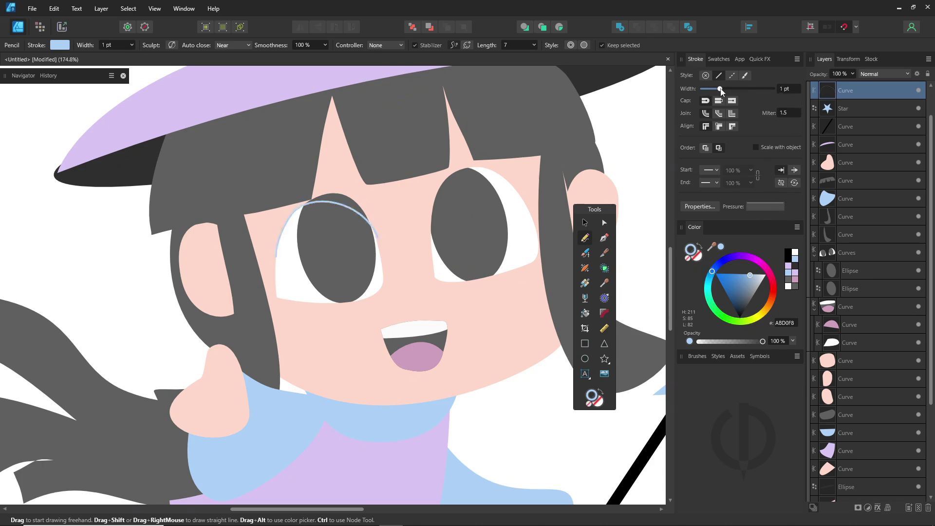
pyautogui.moveTo(721, 91); pyautogui.dragTo(727, 91)
# Step: Taper both ends of the lash line with a pressure profile peaking in the middle
pyautogui.click(765, 206)
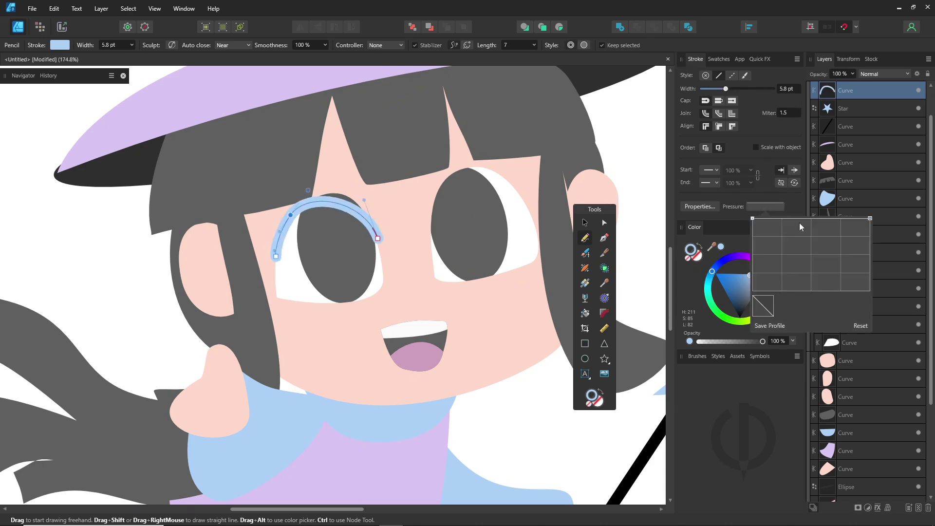
pyautogui.click(812, 220)
pyautogui.moveTo(871, 221); pyautogui.dragTo(870, 291)
# Step: Raise the curve handle at the lash line's inner end to follow the top of the eye
pyautogui.click(366, 204)
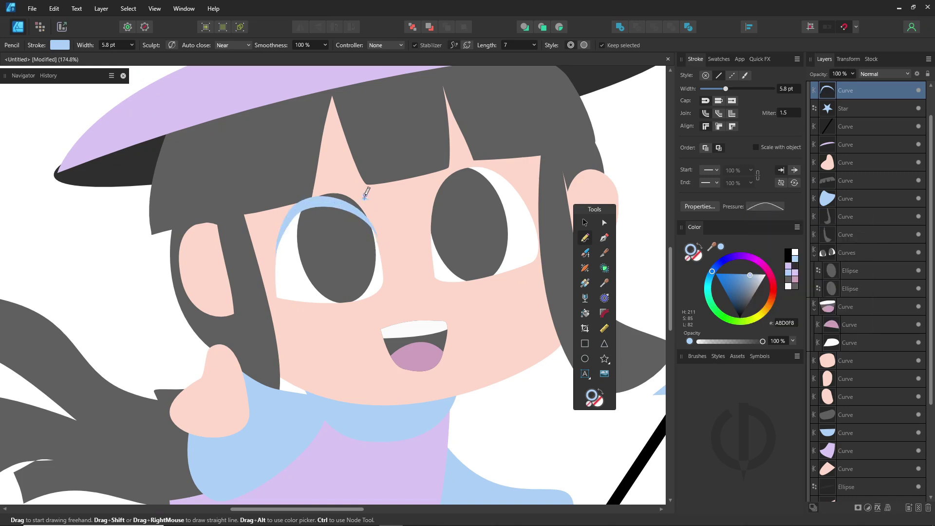
pyautogui.hotkey('ctrl', 'z')
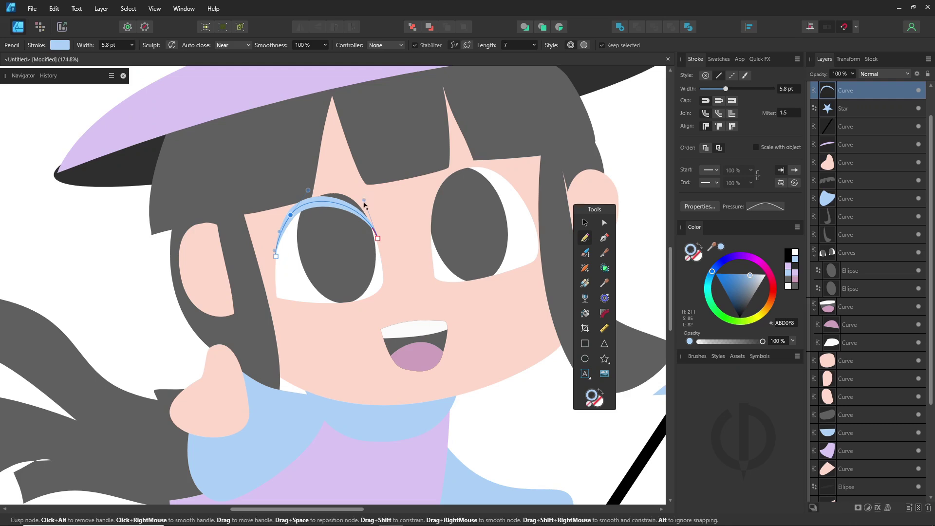
pyautogui.moveTo(364, 202); pyautogui.dragTo(362, 190)
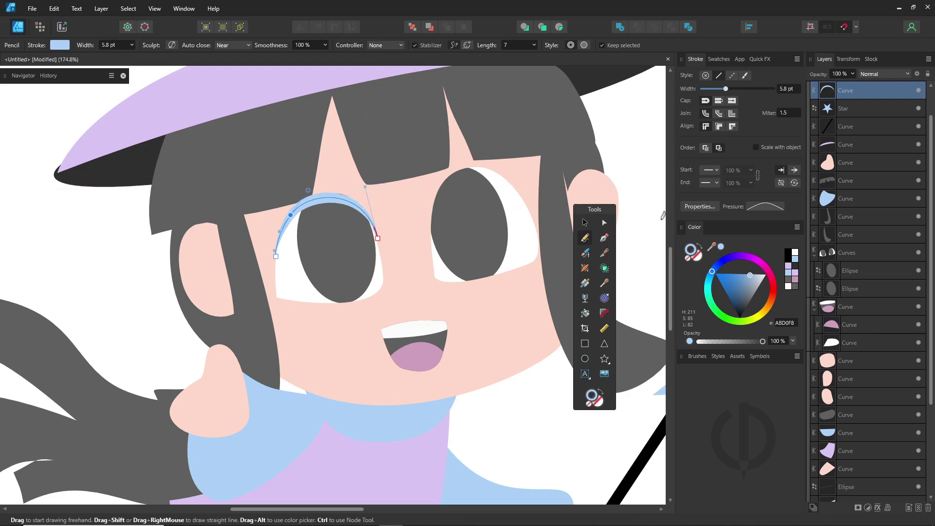
# Step: Shift the lash line's pressure peak towards its outer end and colour the stroke near-black 040404
pyautogui.click(763, 209)
pyautogui.moveTo(809, 225); pyautogui.dragTo(780, 215)
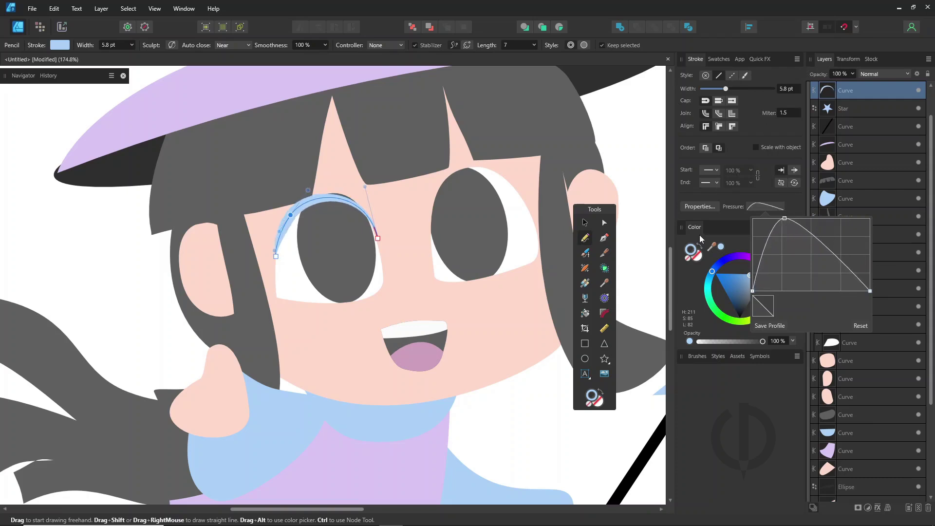
pyautogui.click(740, 317)
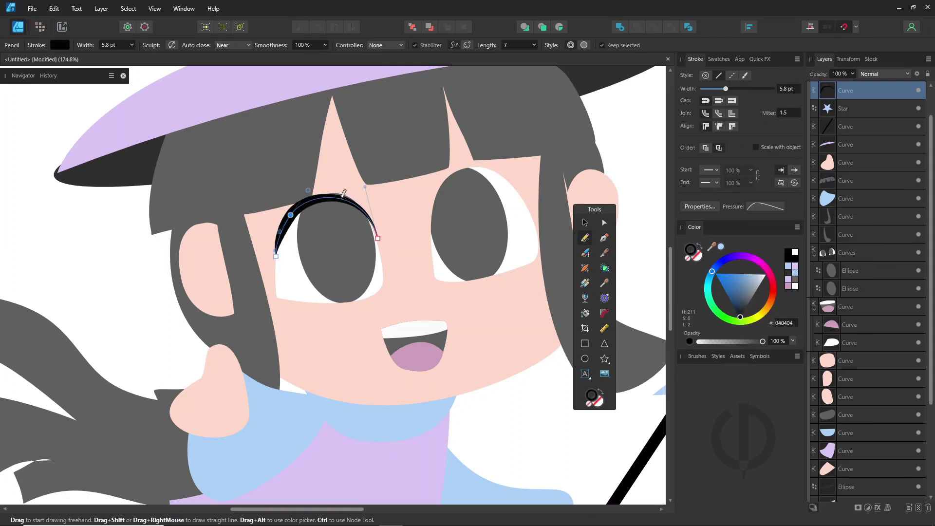
# Step: Draw a matching tapered lash line over the other eye and shift its pressure peak towards the outer corner
pyautogui.moveTo(344, 193); pyautogui.dragTo(327, 181)
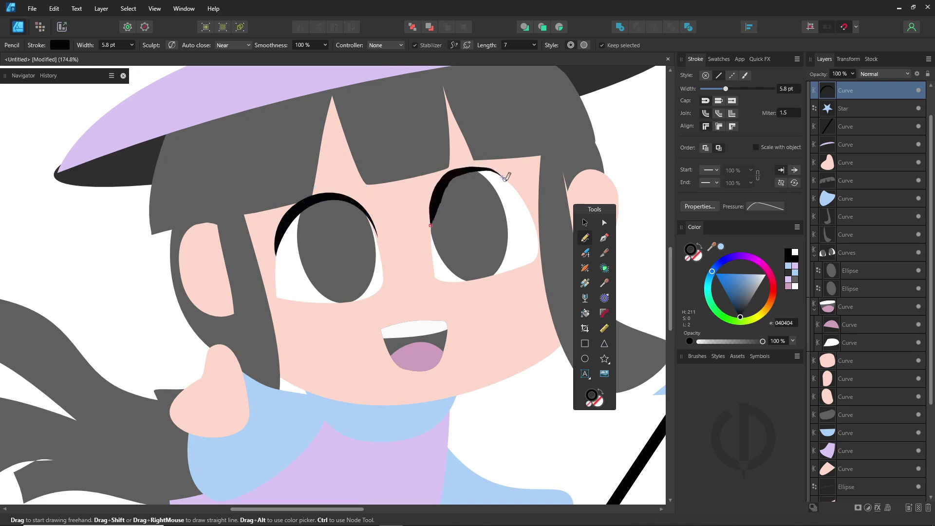
pyautogui.click(764, 206)
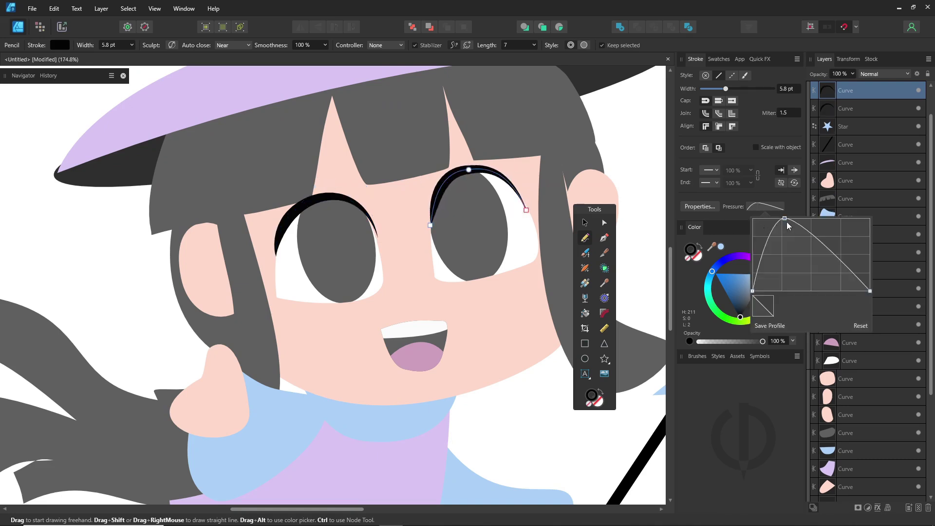
pyautogui.moveTo(787, 220)
pyautogui.mouseDown()
pyautogui.moveTo(862, 219)
pyautogui.moveTo(831, 218)
pyautogui.mouseUp()
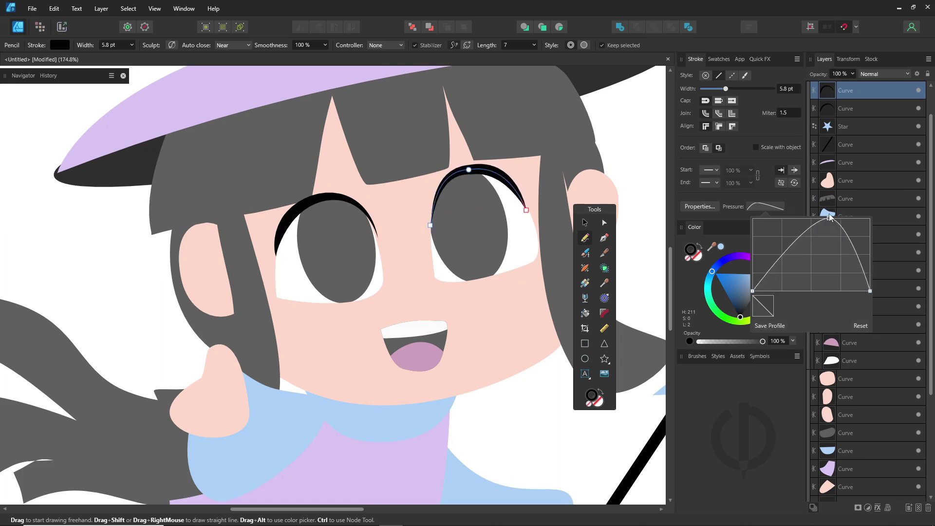
# Step: Draw a short lash flick at that eye's outer corner and reset its pressure profile to taper down to a point
pyautogui.click(585, 239)
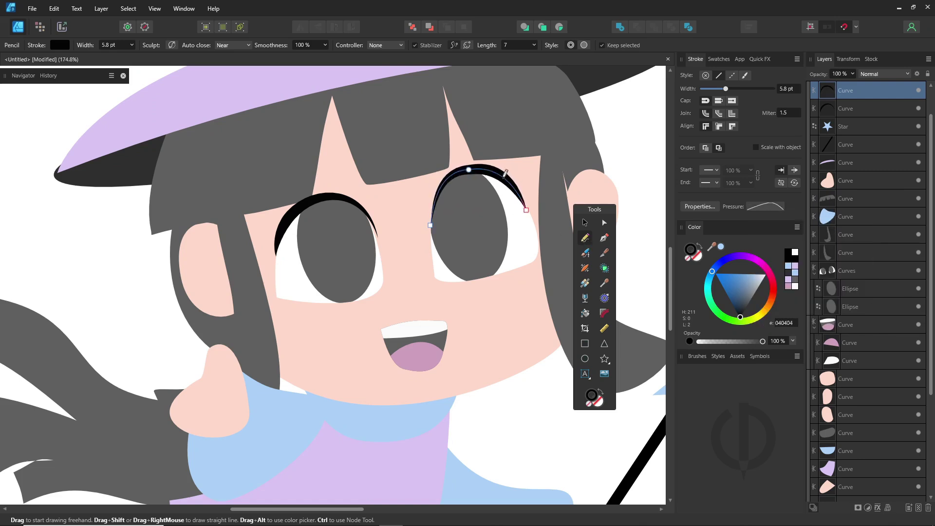
pyautogui.click(764, 208)
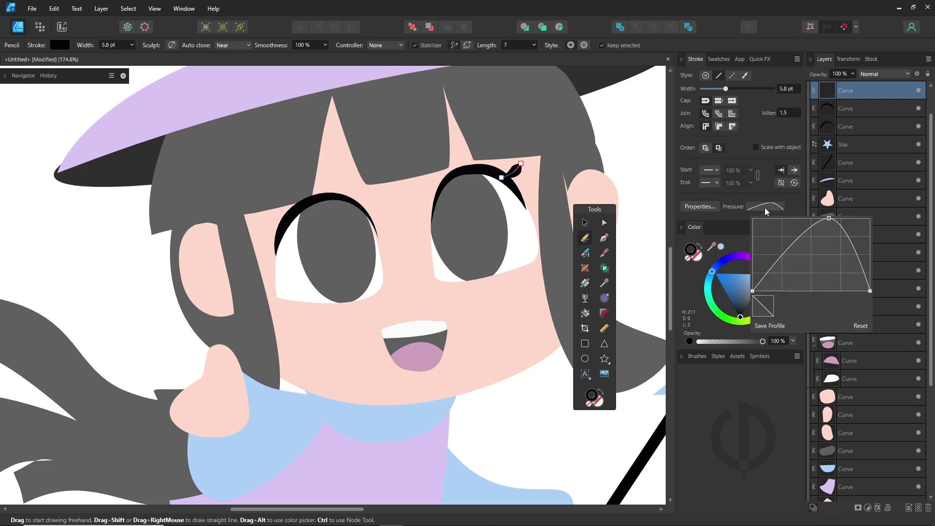
pyautogui.click(860, 325)
pyautogui.moveTo(869, 215); pyautogui.dragTo(869, 282)
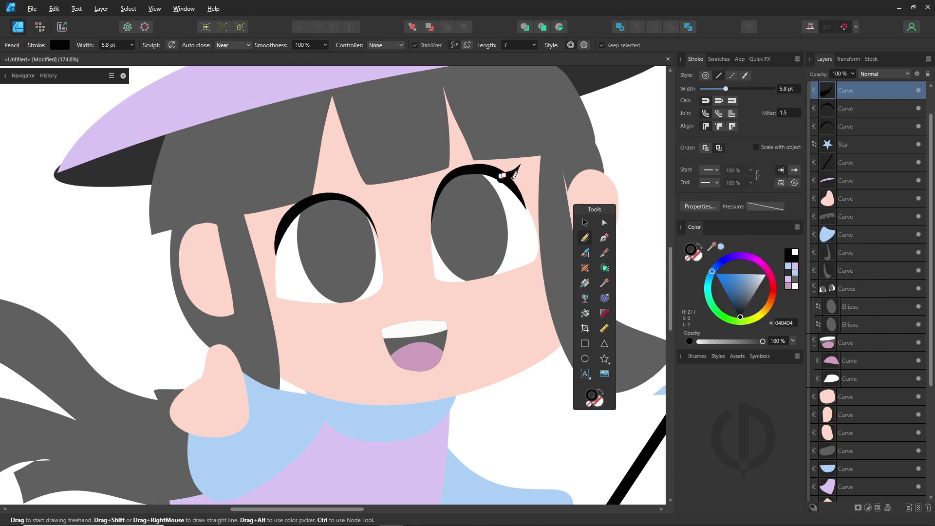
# Step: Draw more short tapered lash flicks along the outer corners of both eyes
pyautogui.keyDown('ctrl'); pyautogui.click(502, 176); pyautogui.keyUp('ctrl')
pyautogui.moveTo(539, 182); pyautogui.dragTo(518, 194)
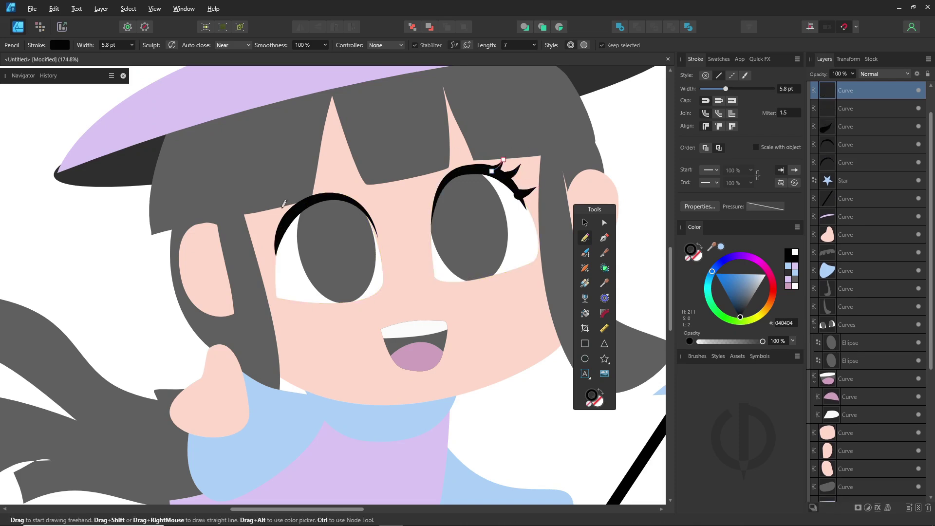
pyautogui.moveTo(275, 196)
pyautogui.mouseDown()
pyautogui.moveTo(295, 210)
pyautogui.moveTo(286, 221)
pyautogui.mouseUp()
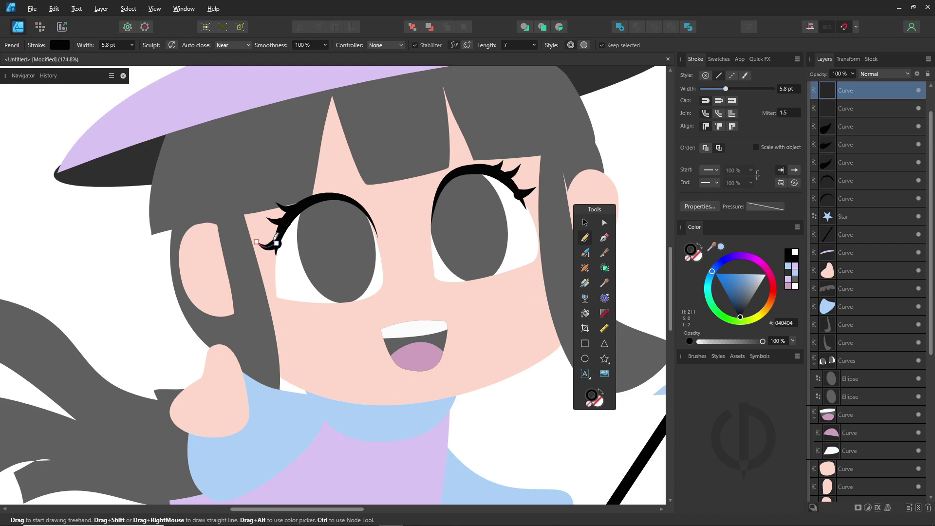
# Step: Set the lowest lash flick of each eye to 4 pt width and adjust the tip node of the one nearest the raised hand
pyautogui.keyDown('ctrl'); pyautogui.click(524, 194); pyautogui.keyUp('ctrl')
pyautogui.keyDown('ctrl'); pyautogui.keyDown('shift'); pyautogui.click(270, 245); pyautogui.keyUp('shift'); pyautogui.keyUp('ctrl')
pyautogui.click(604, 223)
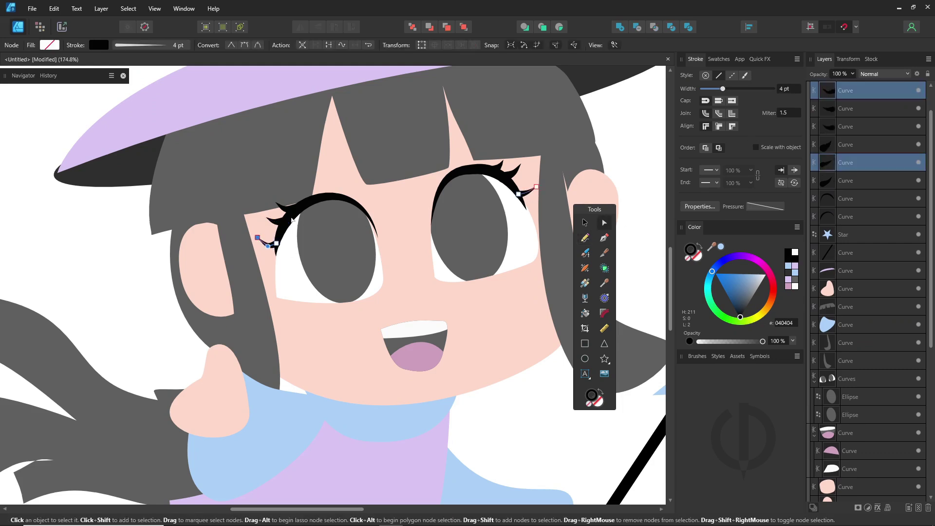
pyautogui.moveTo(257, 242); pyautogui.dragTo(258, 238)
# Step: Draw a small white ellipse as an eye highlight, bring it to the front, and duplicate it onto the other eye
pyautogui.click(409, 369)
pyautogui.moveTo(409, 370); pyautogui.dragTo(410, 372)
pyautogui.click(584, 359)
pyautogui.click(699, 248)
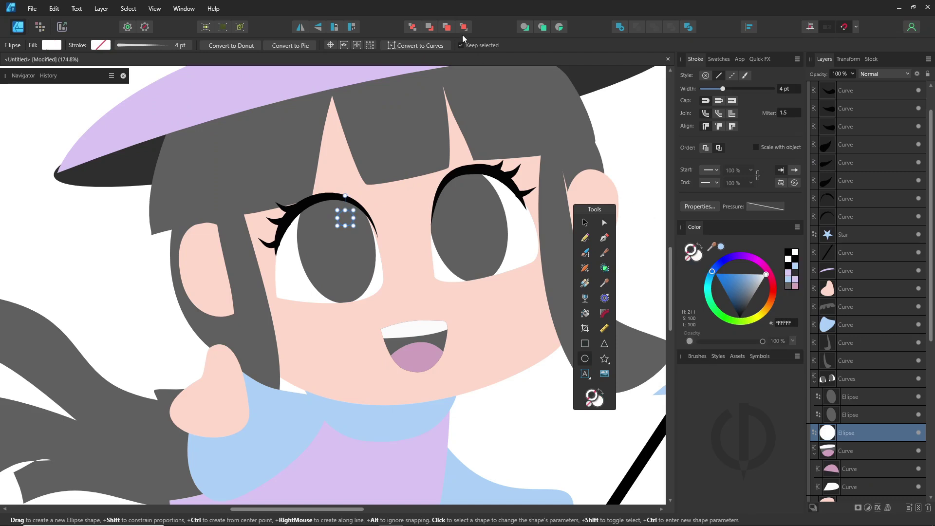
pyautogui.click(463, 27)
pyautogui.press('v')
pyautogui.keyDown('ctrl'); pyautogui.moveTo(345, 216); pyautogui.dragTo(480, 194); pyautogui.keyUp('ctrl')
pyautogui.scroll(-3, 322, 229)
# Step: Draw a curved, tapered black eyebrow about 7.9 pt wide above each eye
pyautogui.press('n')
pyautogui.moveTo(387, 192); pyautogui.dragTo(426, 183)
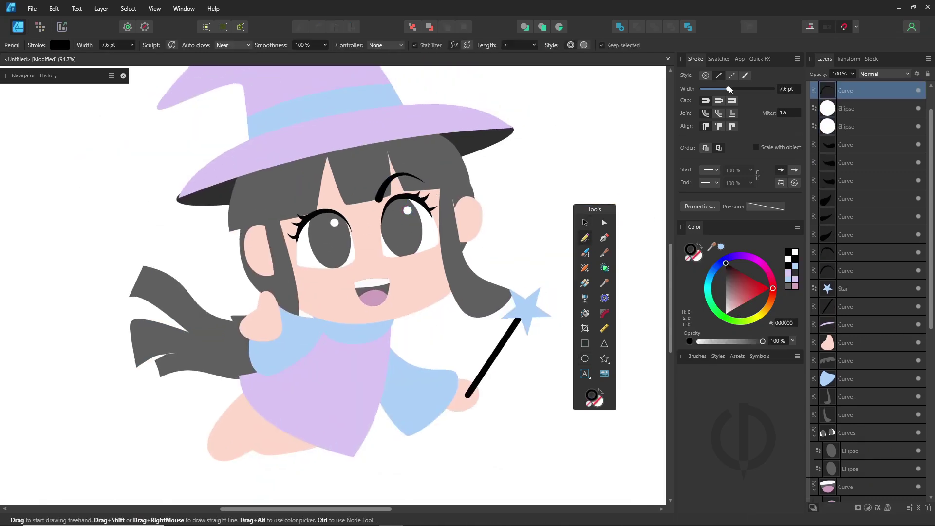
pyautogui.moveTo(339, 193)
pyautogui.mouseDown()
pyautogui.moveTo(298, 204)
pyautogui.moveTo(313, 194)
pyautogui.mouseUp()
pyautogui.keyDown('ctrl'); pyautogui.click(389, 189); pyautogui.keyUp('ctrl')
pyautogui.press('v')
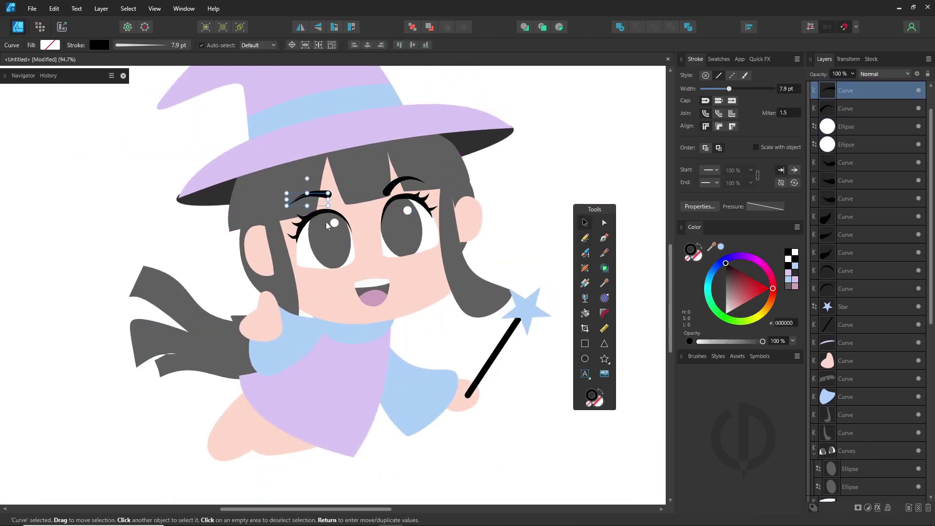
# Step: Add a pink blush ellipse to each cheek, nested inside the face shape
pyautogui.click(306, 294)
pyautogui.press('m')
pyautogui.doubleClick(690, 250)
pyautogui.moveTo(307, 298)
pyautogui.mouseDown()
pyautogui.moveTo(341, 269)
pyautogui.moveTo(297, 283)
pyautogui.moveTo(462, 269)
pyautogui.mouseUp()
pyautogui.click(601, 151)
pyautogui.click(740, 305)
pyautogui.press('v')
pyautogui.click(433, 320)
# Step: Draw a loose 7.9 pt strand beside the fringe on the raised-hand side, tapered from its root and coloured with the hair grey
pyautogui.click(407, 172)
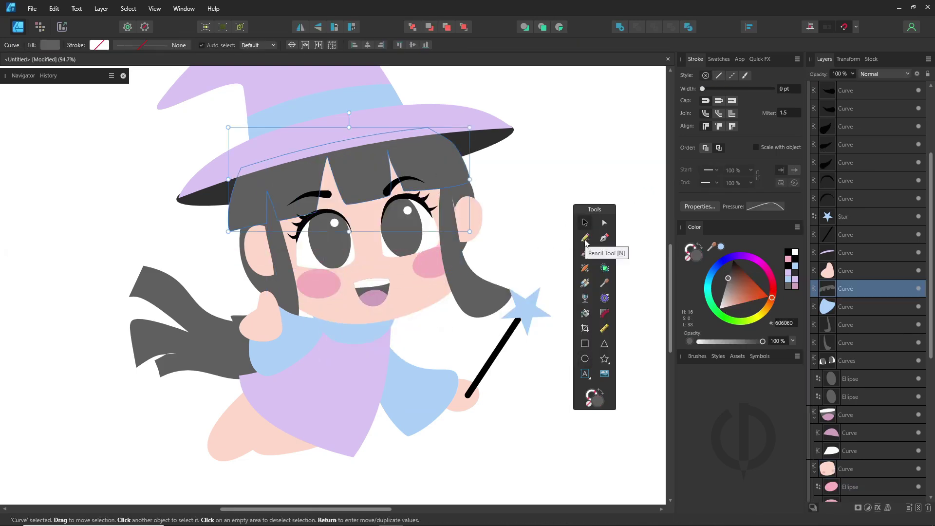
pyautogui.click(584, 238)
pyautogui.moveTo(242, 181); pyautogui.dragTo(218, 234)
pyautogui.click(764, 206)
pyautogui.moveTo(870, 291); pyautogui.dragTo(869, 219)
pyautogui.moveTo(753, 219); pyautogui.dragTo(753, 291)
pyautogui.click(717, 113)
pyautogui.click(718, 100)
pyautogui.press('i')
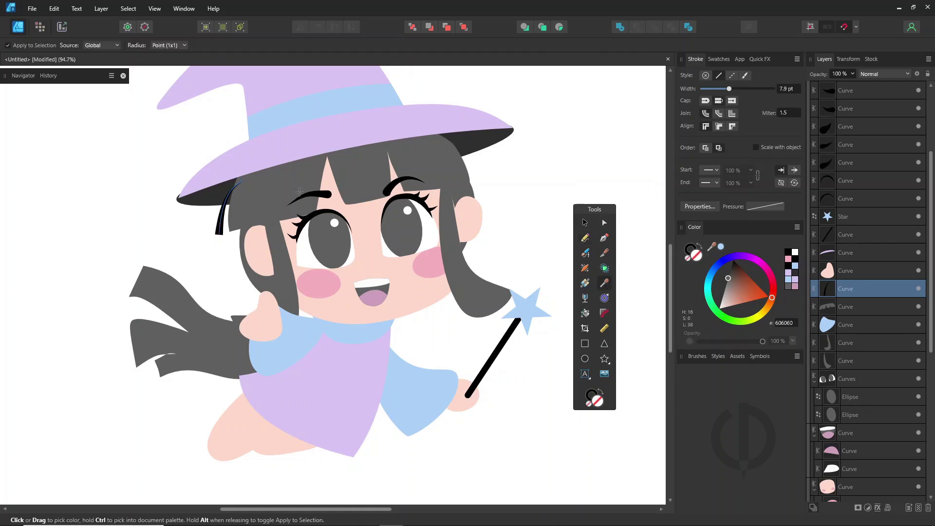
pyautogui.click(258, 195)
pyautogui.press('v')
pyautogui.moveTo(223, 210); pyautogui.dragTo(223, 203)
# Step: Draw two more loose hair strands on the wand side, one under the brim and one flicking out above the star
pyautogui.press('n')
pyautogui.moveTo(435, 138); pyautogui.dragTo(477, 177)
pyautogui.moveTo(463, 253); pyautogui.dragTo(526, 260)
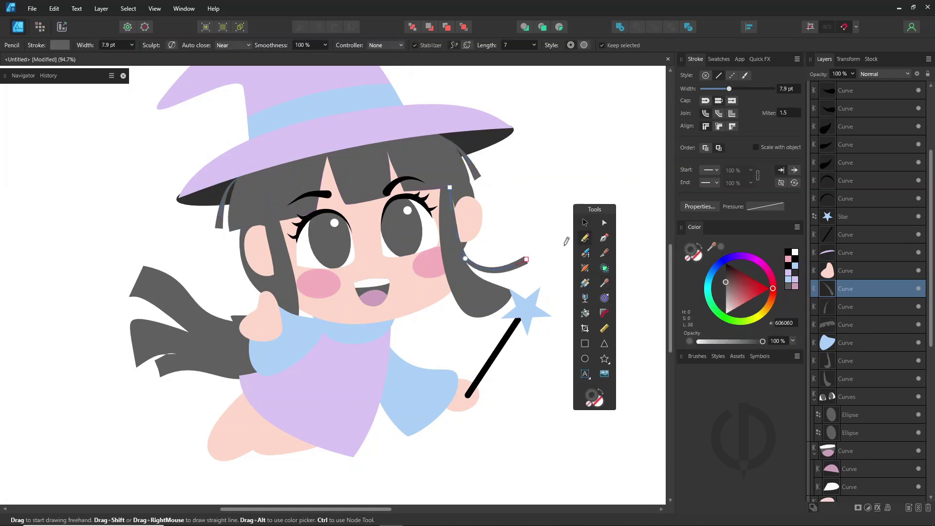
# Step: Reduce the stroke to 5.2 pt and draw loose strands beside the raised-hand ear and around the ponytail
pyautogui.press('[')
pyautogui.moveTo(266, 226); pyautogui.dragTo(229, 296)
pyautogui.moveTo(213, 314)
pyautogui.mouseDown()
pyautogui.moveTo(156, 244)
pyautogui.moveTo(202, 290)
pyautogui.moveTo(165, 245)
pyautogui.mouseUp()
pyautogui.hotkey('ctrl', 'z')
pyautogui.moveTo(237, 376); pyautogui.dragTo(172, 388)
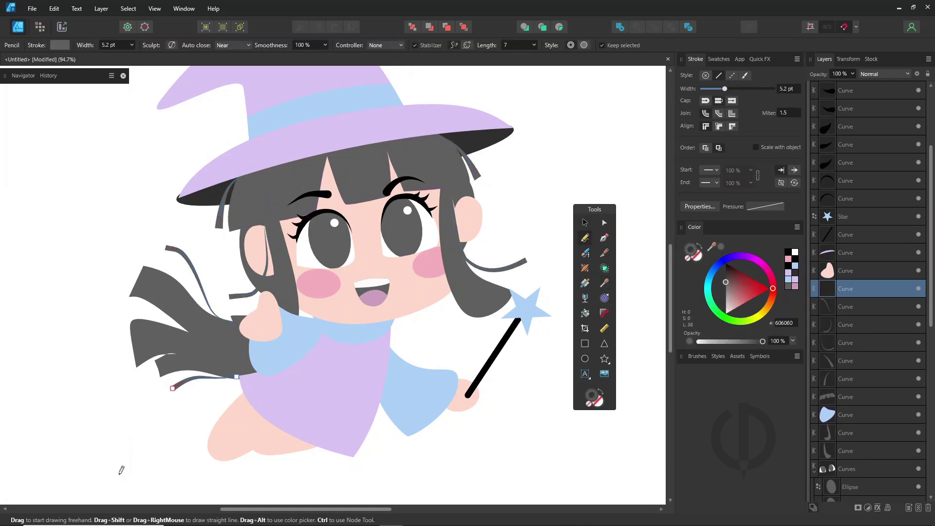
# Step: Draw a shoe shape at the foot end of each leg, nested inside the leg shapes
pyautogui.scroll(-1, 227, 432)
pyautogui.keyDown('ctrl'); pyautogui.click(229, 431); pyautogui.keyUp('ctrl')
pyautogui.click(559, 27)
pyautogui.hotkey('shift', 'x')
pyautogui.moveTo(214, 426); pyautogui.dragTo(280, 453)
pyautogui.keyDown('ctrl'); pyautogui.click(263, 439); pyautogui.keyUp('ctrl')
# Step: Fill both shoe shapes with the light blue sampled from the sleeve and remove their outline
pyautogui.keyDown('ctrl'); pyautogui.click(871, 433); pyautogui.keyUp('ctrl')
pyautogui.press('i')
pyautogui.click(374, 395)
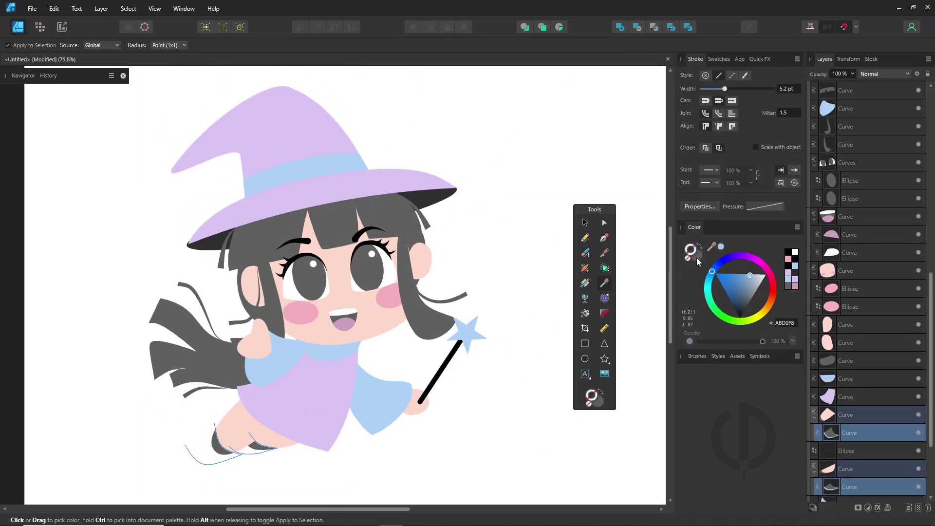
pyautogui.click(696, 256)
pyautogui.hotkey('shift', 'x')
# Step: Nudge the ear on the wand side slightly inwards and upwards against the head
pyautogui.press('v')
pyautogui.click(514, 244)
pyautogui.click(422, 260)
pyautogui.moveTo(419, 222); pyautogui.dragTo(415, 217)
pyautogui.press('Escape')
pyautogui.click(304, 370)
pyautogui.press('Escape')
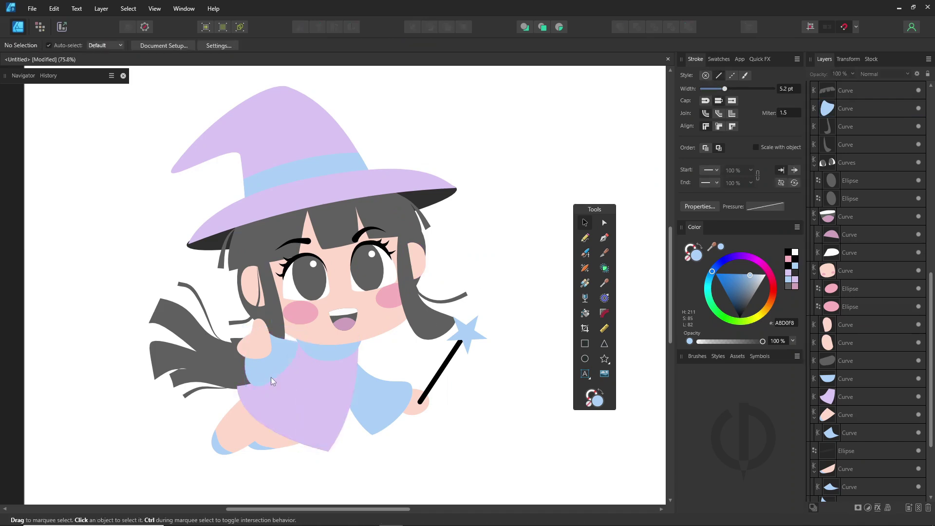
# Step: Draw a shadow shape inside the raised arm's sleeve and fill it with the darker blue 76ADE8
pyautogui.press('a')
pyautogui.click(274, 375)
pyautogui.click(559, 27)
pyautogui.press('n')
pyautogui.moveTo(260, 325)
pyautogui.mouseDown()
pyautogui.moveTo(266, 370)
pyautogui.moveTo(244, 341)
pyautogui.mouseUp()
pyautogui.hotkey('shift', 'x')
pyautogui.click(721, 246)
pyautogui.moveTo(750, 275); pyautogui.dragTo(740, 278)
# Step: Add matching darker blue shadow shapes inside the collar and along the inner edge of the wand arm's sleeve
pyautogui.keyDown('ctrl'); pyautogui.click(344, 360); pyautogui.keyUp('ctrl')
pyautogui.moveTo(369, 327); pyautogui.dragTo(359, 321)
pyautogui.keyDown('ctrl'); pyautogui.click(389, 404); pyautogui.keyUp('ctrl')
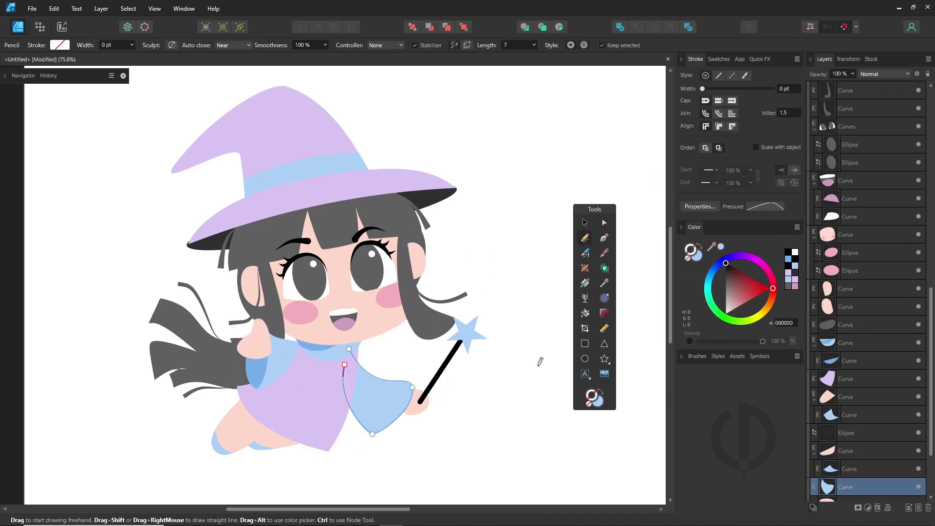
pyautogui.click(558, 27)
pyautogui.moveTo(360, 360); pyautogui.dragTo(376, 435)
pyautogui.hotkey('ctrl', 'z')
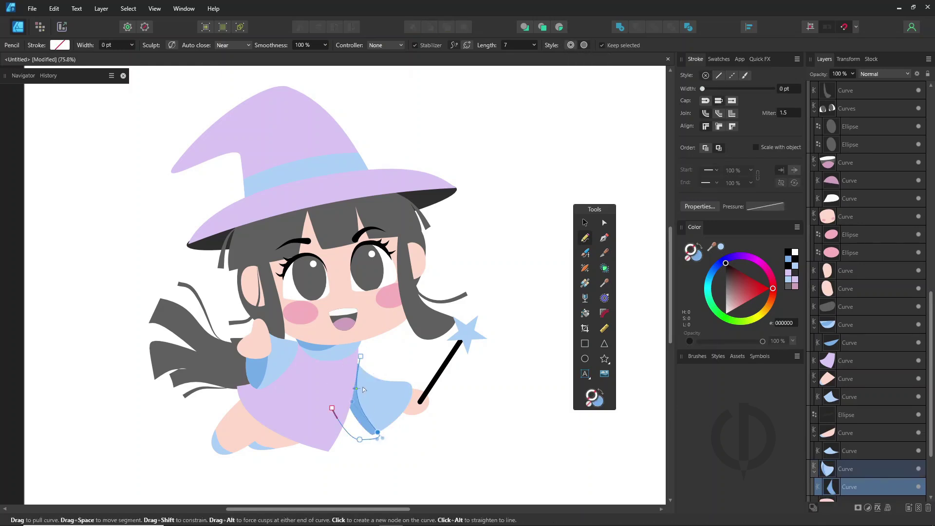
# Step: Draw a shadow shape inside the robe on the raised-hand side and fill it with a darker purple
pyautogui.keyDown('ctrl'); pyautogui.click(300, 341); pyautogui.keyUp('ctrl')
pyautogui.click(698, 245)
pyautogui.click(687, 258)
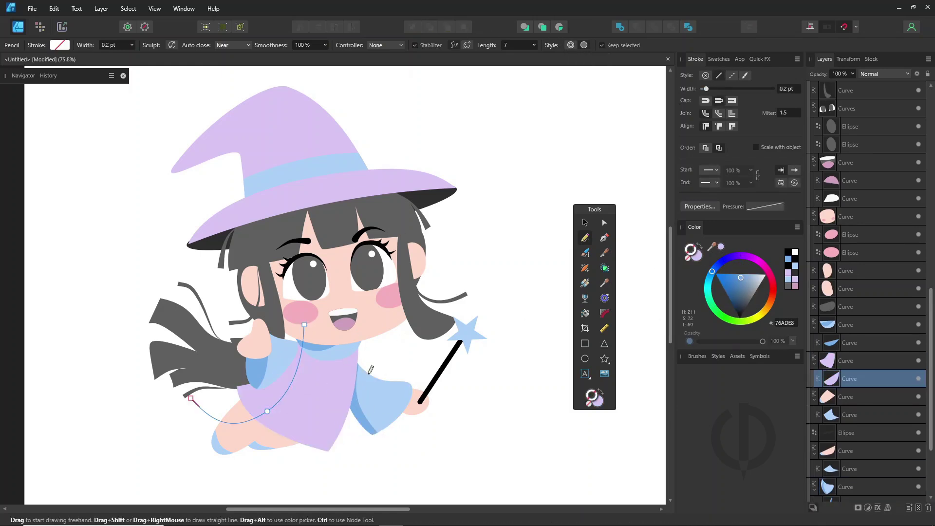
pyautogui.click(750, 293)
# Step: Draw darker purple shadow shapes nested inside the hat brim and under the bent tip of the hat cone
pyautogui.keyDown('ctrl'); pyautogui.click(323, 190); pyautogui.keyUp('ctrl')
pyautogui.moveTo(146, 209); pyautogui.dragTo(400, 117)
pyautogui.keyDown('ctrl'); pyautogui.click(292, 122); pyautogui.keyUp('ctrl')
pyautogui.click(559, 27)
pyautogui.moveTo(190, 165); pyautogui.dragTo(264, 154)
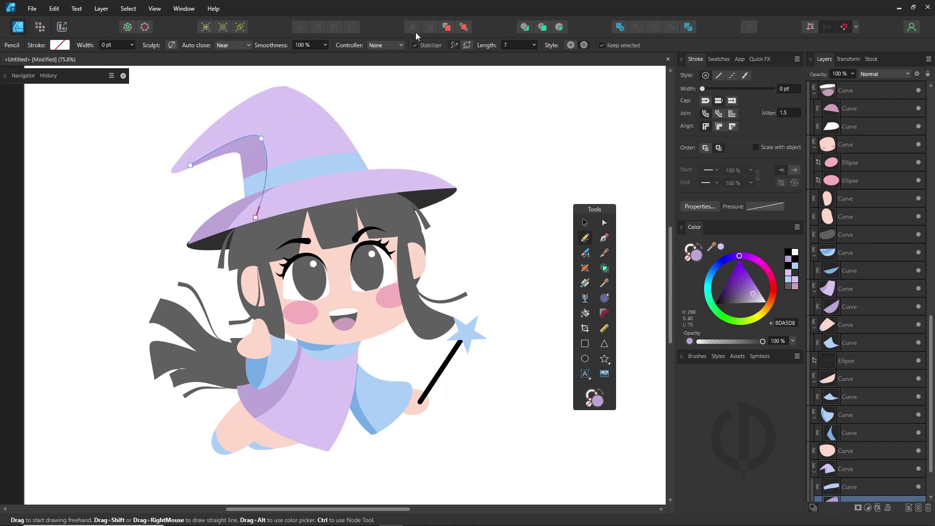
# Step: Draw shadow shapes inside the face along the jawline and below the fringe, filled with a darker skin tone
pyautogui.keyDown('ctrl'); pyautogui.click(296, 312); pyautogui.keyUp('ctrl')
pyautogui.moveTo(292, 317); pyautogui.dragTo(408, 319)
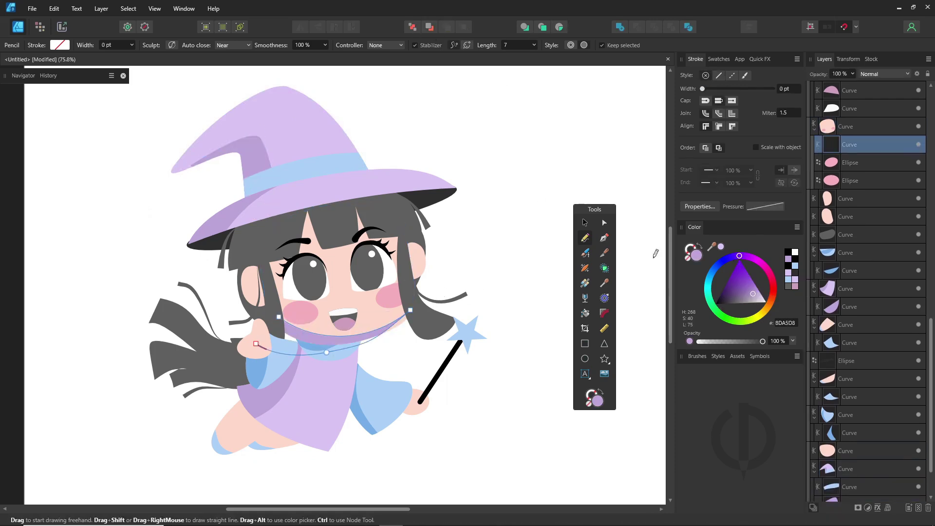
pyautogui.click(730, 301)
pyautogui.moveTo(281, 249); pyautogui.dragTo(292, 214)
# Step: Draw darker skin-tone shadow shapes inside both ears
pyautogui.keyDown('ctrl'); pyautogui.click(253, 282); pyautogui.keyUp('ctrl')
pyautogui.moveTo(243, 276)
pyautogui.mouseDown()
pyautogui.moveTo(260, 302)
pyautogui.moveTo(262, 292)
pyautogui.mouseUp()
pyautogui.keyDown('ctrl'); pyautogui.click(414, 260); pyautogui.keyUp('ctrl')
pyautogui.moveTo(407, 259); pyautogui.dragTo(406, 276)
# Step: Draw a shadow shape inside the robe below the collar and fill it with the sampled darker purple
pyautogui.keyDown('ctrl'); pyautogui.click(348, 362); pyautogui.keyUp('ctrl')
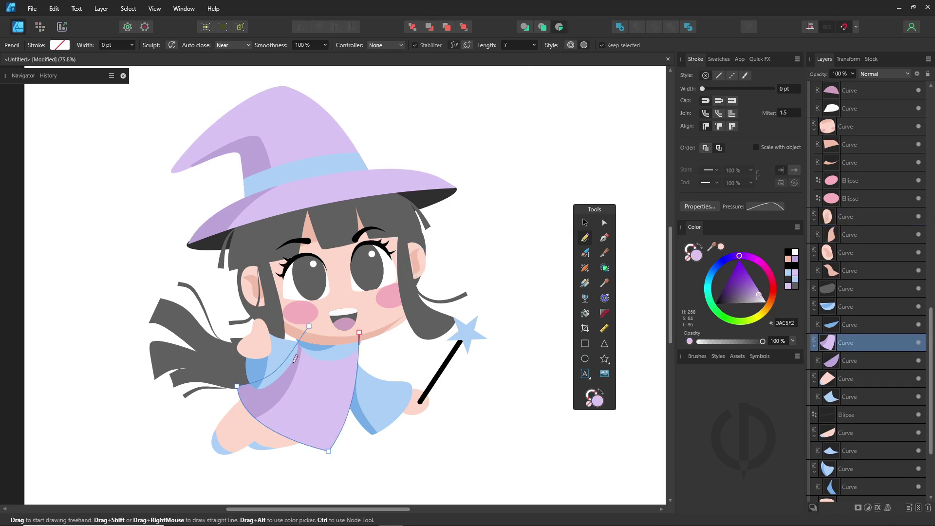
pyautogui.moveTo(294, 358); pyautogui.dragTo(359, 346)
pyautogui.click(604, 283)
pyautogui.click(287, 379)
# Step: Recolour the tongue in a warmer, more saturated pinkish red
pyautogui.press('v')
pyautogui.click(539, 264)
pyautogui.click(346, 323)
pyautogui.click(771, 280)
# Step: Draw a small star nested inside the robe, filled with the light blue sampled from the wand's star
pyautogui.click(327, 382)
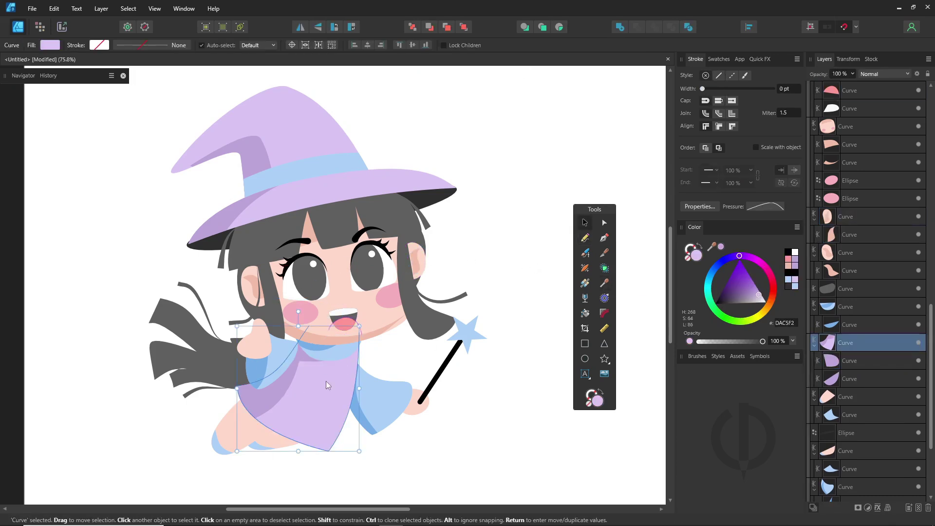
pyautogui.click(559, 26)
pyautogui.click(604, 359)
pyautogui.moveTo(295, 356); pyautogui.dragTo(320, 382)
pyautogui.moveTo(711, 246); pyautogui.dragTo(465, 332)
pyautogui.click(721, 247)
# Step: Duplicate the star several times to scatter copies across the robe
pyautogui.press('v')
pyautogui.moveTo(307, 370)
pyautogui.mouseDown()
pyautogui.moveTo(339, 430)
pyautogui.moveTo(303, 404)
pyautogui.mouseUp()
pyautogui.moveTo(304, 404); pyautogui.dragTo(267, 391)
pyautogui.moveTo(270, 388); pyautogui.dragTo(303, 446)
pyautogui.hotkey('ctrl', 'z')
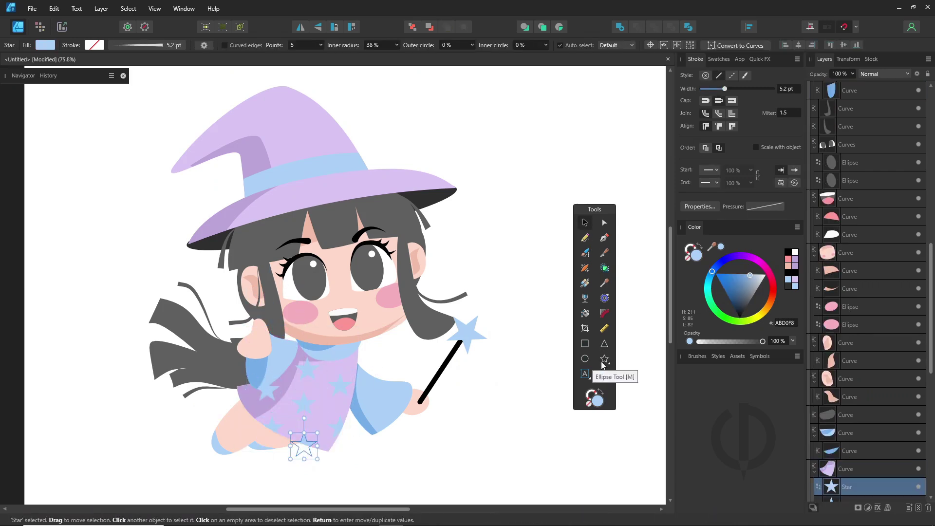
# Step: Draw a light blue heart above the hat band, nested inside the hat cone
pyautogui.click(607, 361)
pyautogui.click(628, 334)
pyautogui.press('v')
pyautogui.click(288, 153)
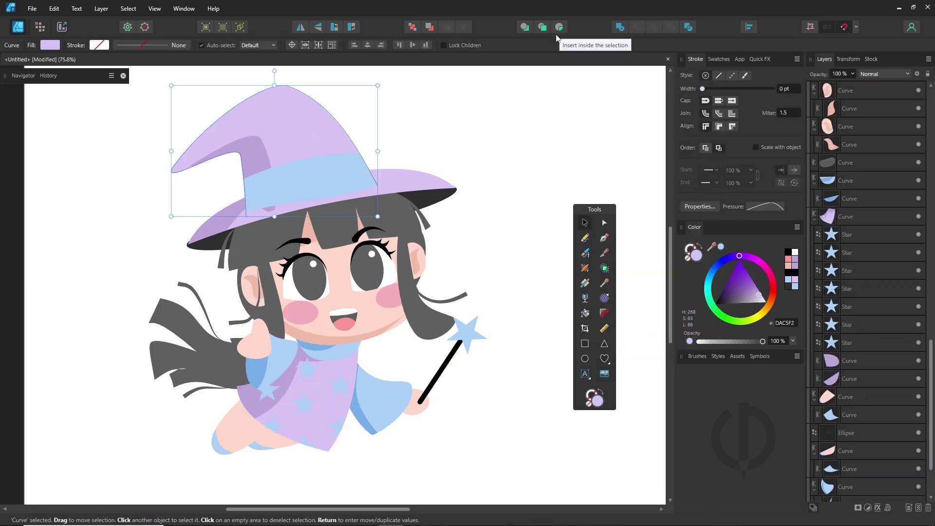
pyautogui.click(559, 27)
pyautogui.click(604, 358)
pyautogui.moveTo(302, 167)
pyautogui.mouseDown()
pyautogui.moveTo(340, 128)
pyautogui.moveTo(313, 137)
pyautogui.mouseUp()
pyautogui.click(721, 246)
# Step: Rotate the heart slightly counterclockwise and deselect it
pyautogui.press('v')
pyautogui.moveTo(313, 103); pyautogui.dragTo(306, 105)
pyautogui.click(428, 146)
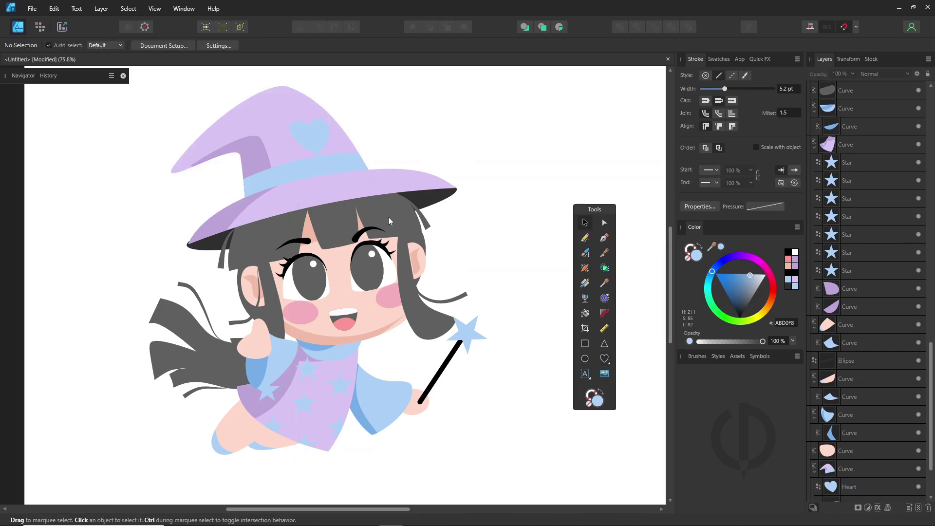
# Step: Paint black 100 px brush shadows inside the fringe, beneath the hat brim and down both sides
pyautogui.click(388, 220)
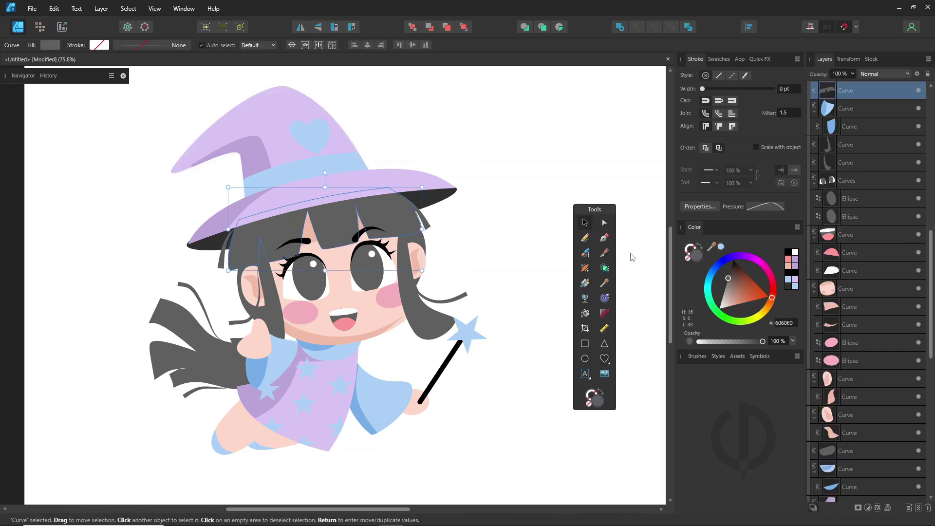
pyautogui.click(586, 255)
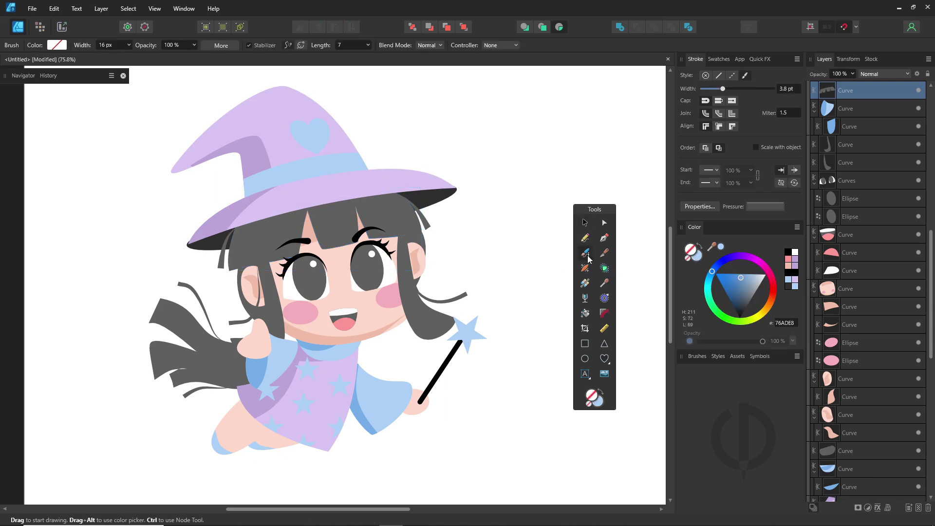
pyautogui.click(697, 356)
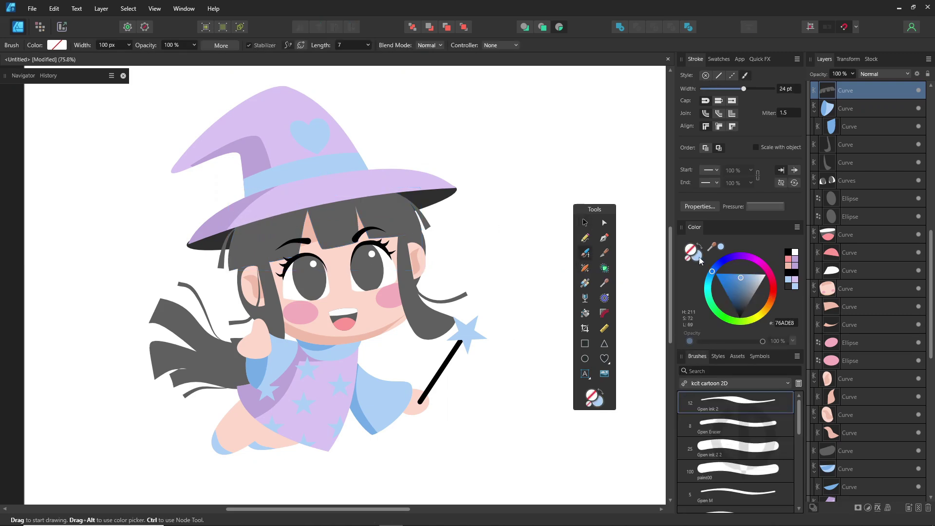
pyautogui.moveTo(240, 234); pyautogui.dragTo(336, 191)
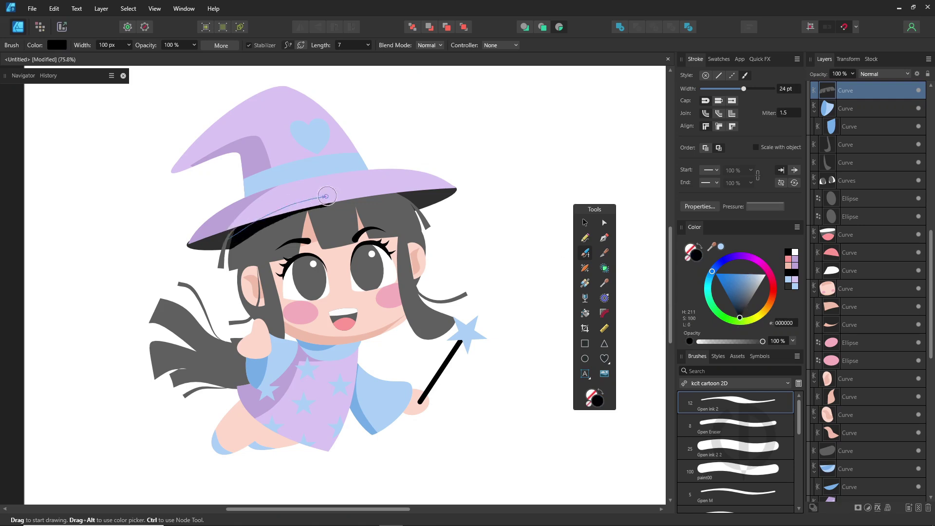
pyautogui.moveTo(229, 233)
pyautogui.mouseDown()
pyautogui.moveTo(303, 211)
pyautogui.moveTo(373, 201)
pyautogui.mouseUp()
pyautogui.moveTo(471, 211); pyautogui.dragTo(465, 209)
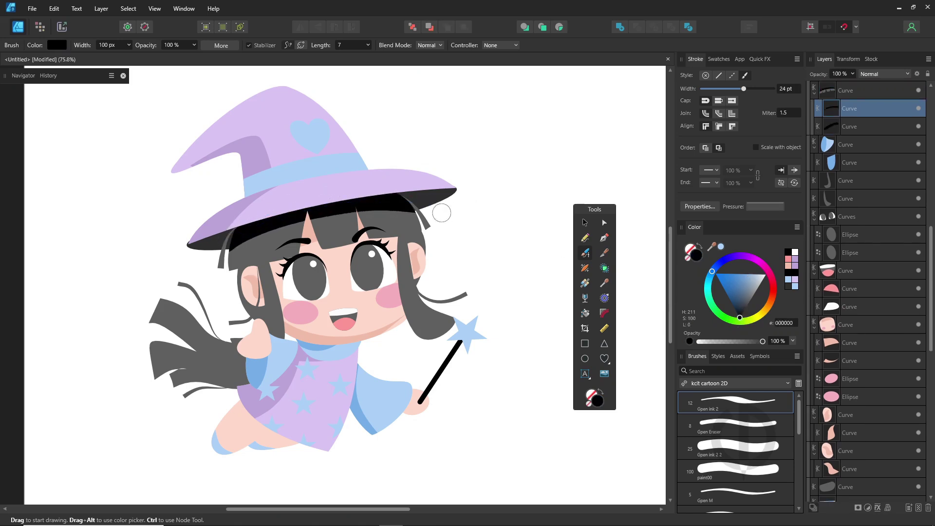
pyautogui.moveTo(263, 220); pyautogui.dragTo(239, 269)
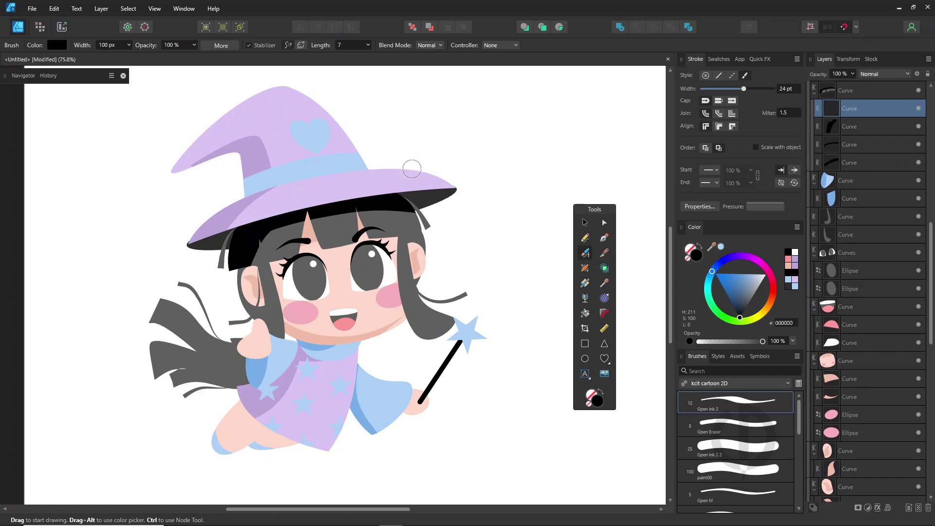
pyautogui.moveTo(404, 207)
pyautogui.mouseDown()
pyautogui.moveTo(428, 254)
pyautogui.moveTo(400, 266)
pyautogui.moveTo(434, 338)
pyautogui.mouseUp()
# Step: Paint black shadows along the inner edges of both long side locks with the brush reduced to 64.9 px
pyautogui.keyDown('ctrl'); pyautogui.click(411, 296); pyautogui.keyUp('ctrl')
pyautogui.press('[')
pyautogui.press('[')
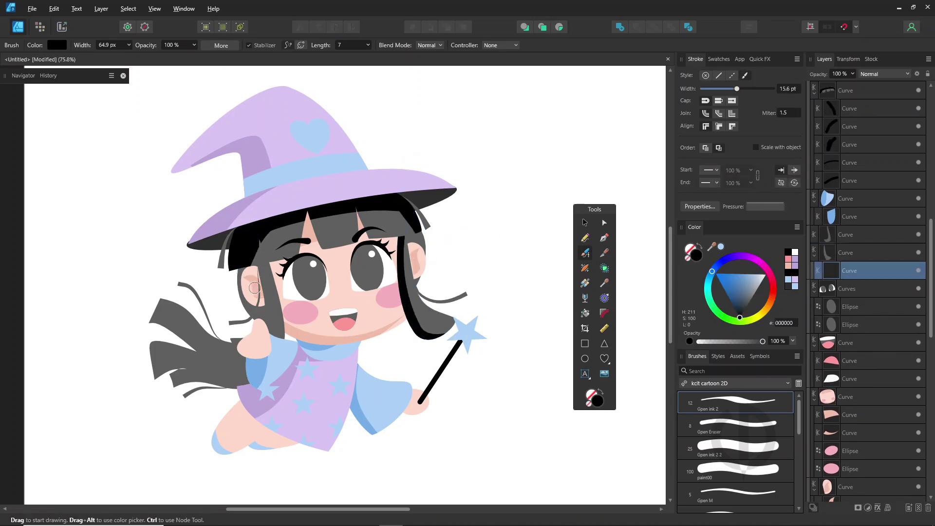
pyautogui.keyDown('ctrl'); pyautogui.click(273, 292); pyautogui.keyUp('ctrl')
pyautogui.moveTo(258, 266); pyautogui.dragTo(268, 335)
# Step: Draw black strand lines inside the ponytail with a 6.7 pt stroke and a pressure profile tapering to a point
pyautogui.keyDown('ctrl'); pyautogui.click(206, 365); pyautogui.keyUp('ctrl')
pyautogui.click(559, 27)
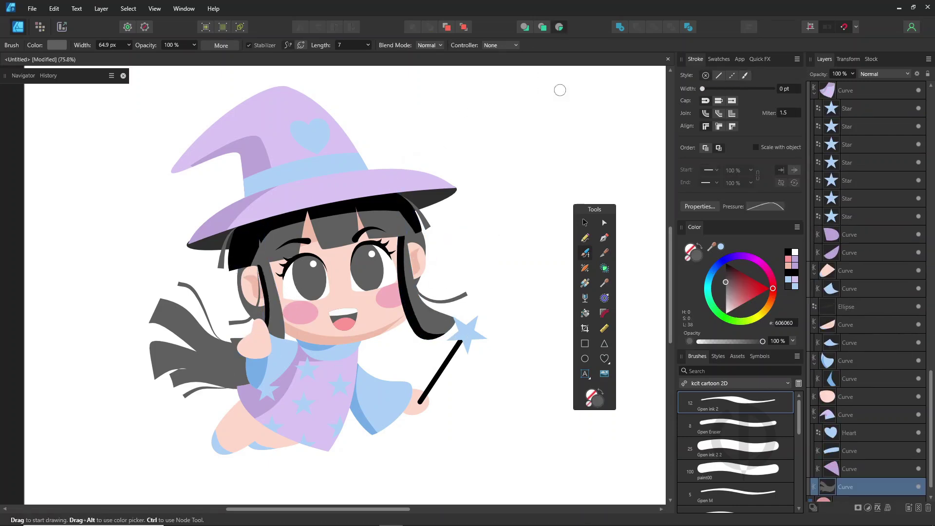
pyautogui.click(585, 238)
pyautogui.moveTo(173, 336); pyautogui.dragTo(236, 361)
pyautogui.click(699, 247)
pyautogui.moveTo(702, 89); pyautogui.dragTo(727, 89)
pyautogui.click(765, 206)
pyautogui.click(762, 306)
pyautogui.click(584, 237)
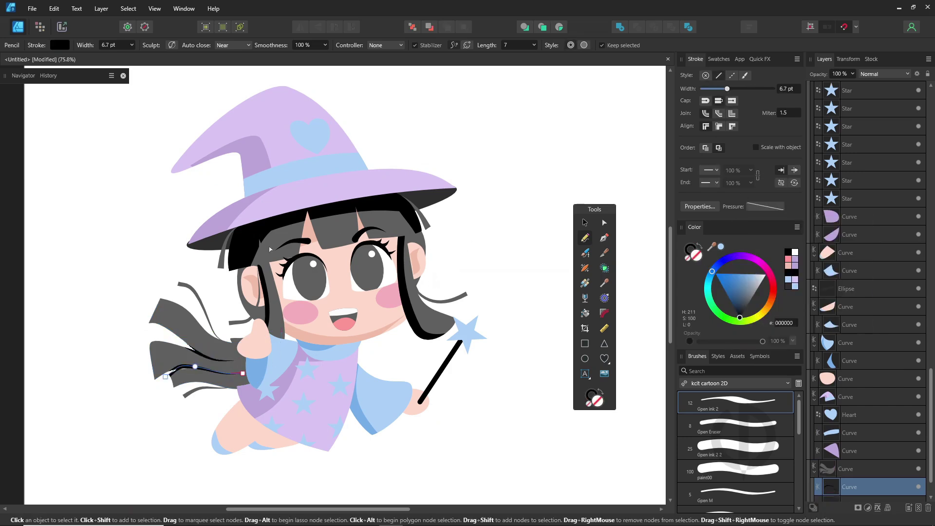
# Step: Draw short tapered black strand lines rising from the lower edge of the fringe
pyautogui.keyDown('ctrl'); pyautogui.click(292, 233); pyautogui.keyUp('ctrl')
pyautogui.moveTo(281, 260); pyautogui.dragTo(287, 243)
pyautogui.moveTo(339, 247); pyautogui.dragTo(344, 221)
pyautogui.moveTo(395, 245); pyautogui.dragTo(381, 214)
# Step: Recolour the loose strand under the hat brim on the raised-hand side black
pyautogui.click(847, 306)
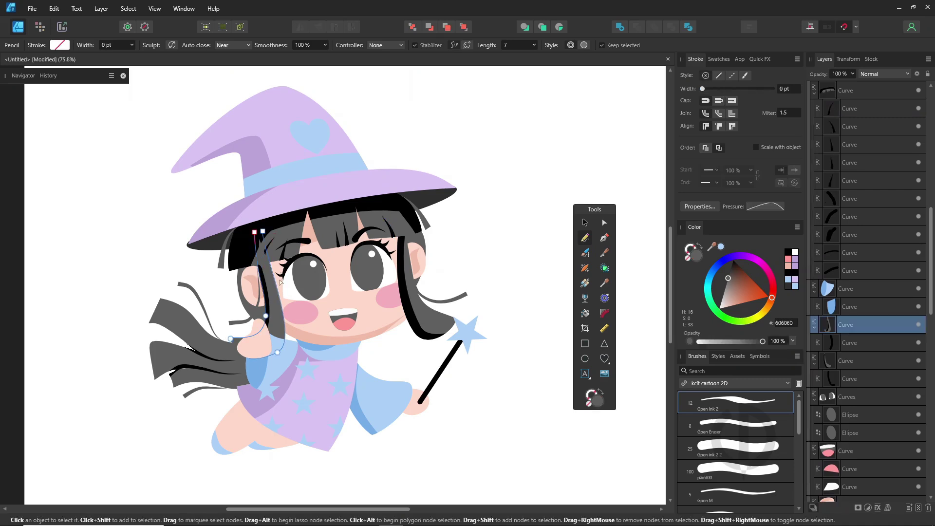
pyautogui.scroll(-4, 844, 357)
pyautogui.scroll(7, 845, 357)
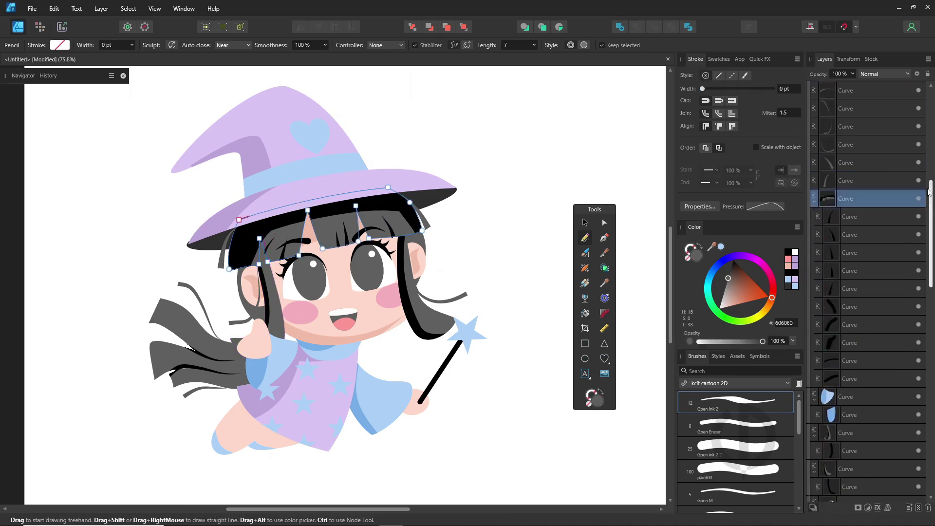
pyautogui.keyDown('ctrl'); pyautogui.click(229, 246); pyautogui.keyUp('ctrl')
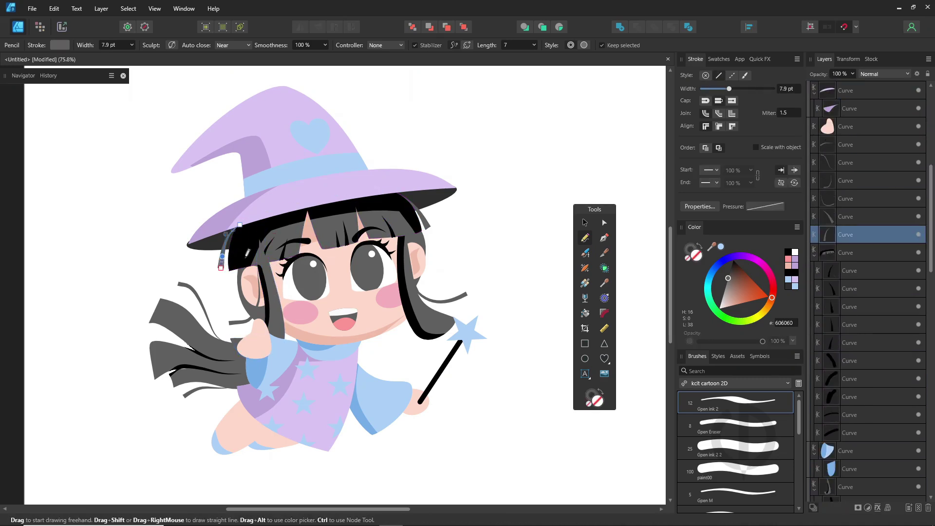
# Step: Draw more tapered black strand lines in the ponytail's upper tuft and at the tip of the wand-side lock
pyautogui.keyDown('ctrl'); pyautogui.click(223, 310); pyautogui.keyUp('ctrl')
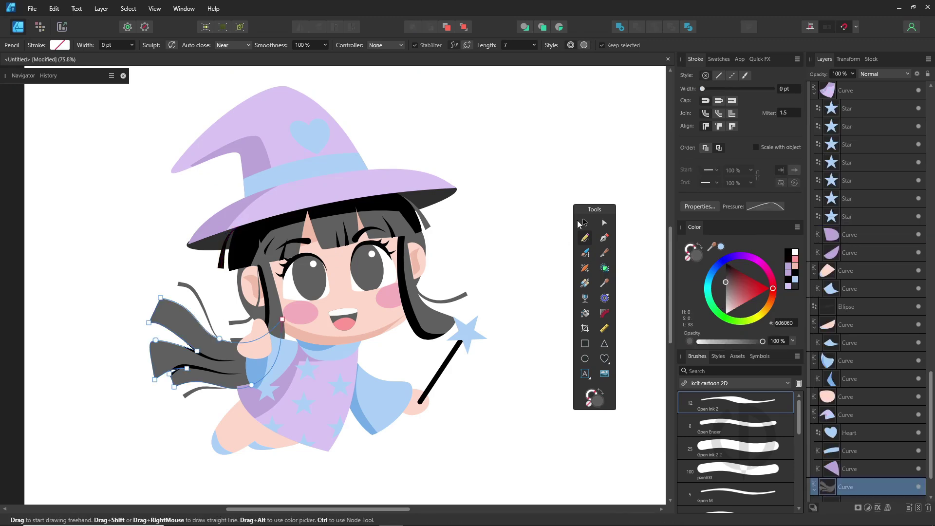
pyautogui.keyDown('ctrl'); pyautogui.click(447, 329); pyautogui.keyUp('ctrl')
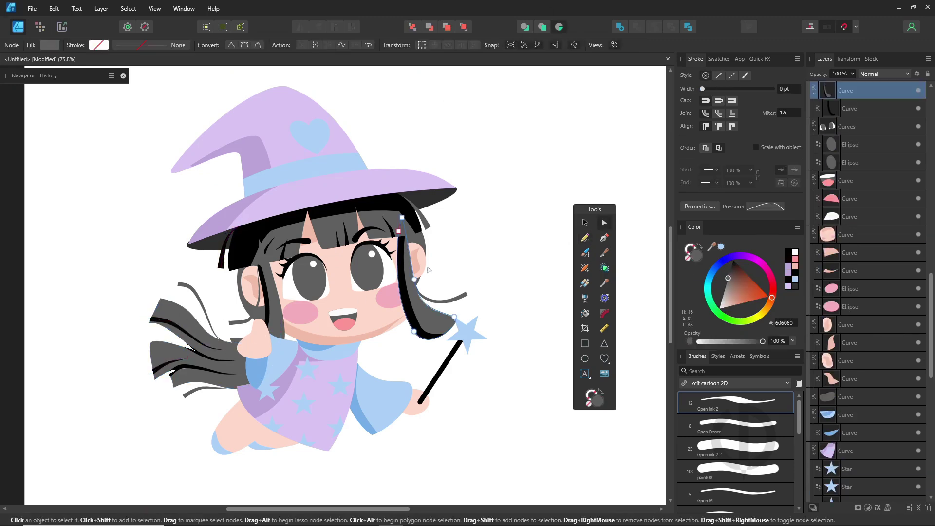
pyautogui.moveTo(457, 335); pyautogui.dragTo(424, 283)
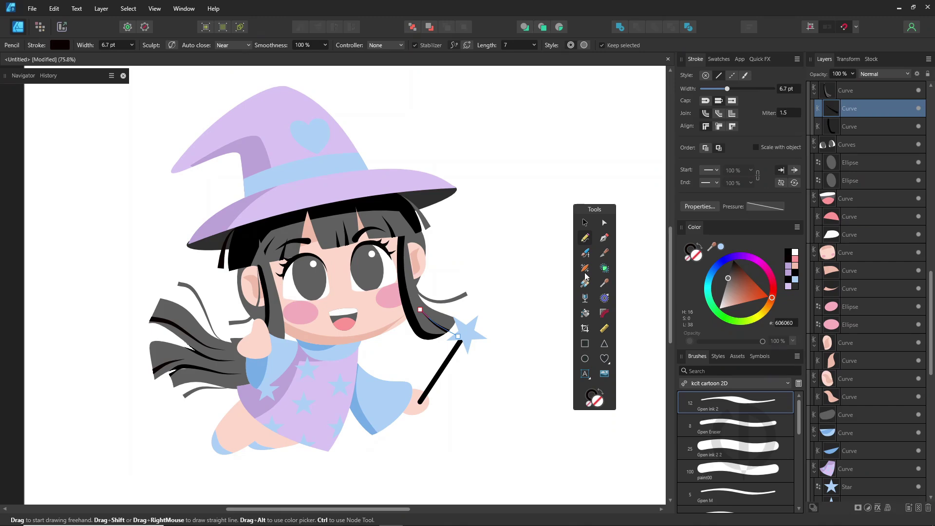
# Step: Draw a short diagonal blush line between the eyes and mouth, remove its pressure taper, and set a 1.5 pt stroke in the cheek's pink
pyautogui.moveTo(335, 296); pyautogui.dragTo(324, 307)
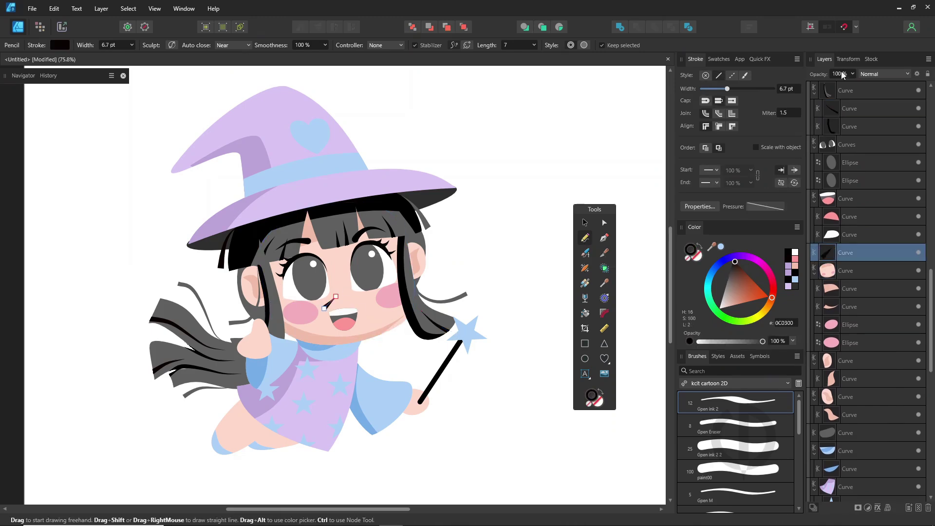
pyautogui.click(764, 206)
pyautogui.click(860, 325)
pyautogui.scroll(5, 353, 310)
pyautogui.moveTo(711, 246); pyautogui.dragTo(246, 314)
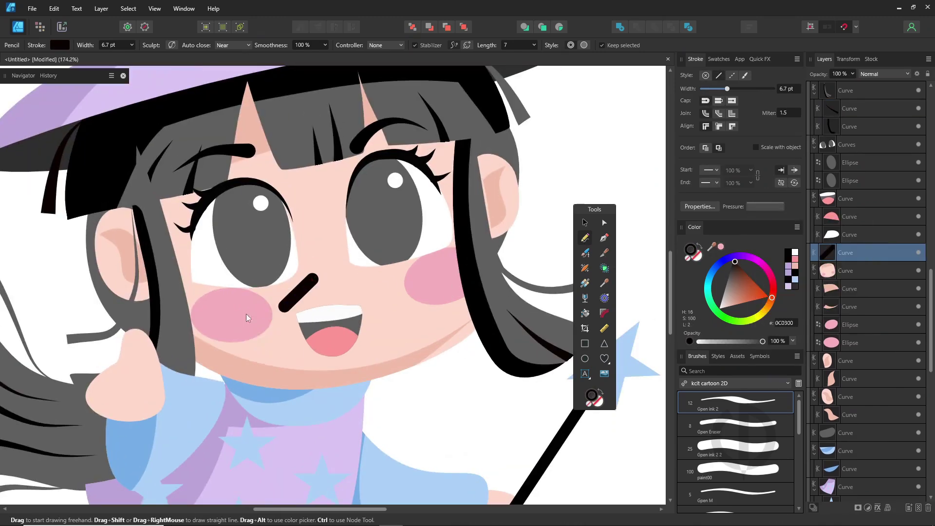
pyautogui.click(721, 246)
pyautogui.moveTo(727, 89); pyautogui.dragTo(719, 89)
# Step: Draw three more parallel pink blush lines across the nose area and adjust the lower end node of the first line
pyautogui.moveTo(305, 295); pyautogui.dragTo(327, 277)
pyautogui.moveTo(329, 285); pyautogui.dragTo(348, 273)
pyautogui.moveTo(346, 285); pyautogui.dragTo(367, 274)
pyautogui.keyDown('ctrl'); pyautogui.click(289, 298); pyautogui.keyUp('ctrl')
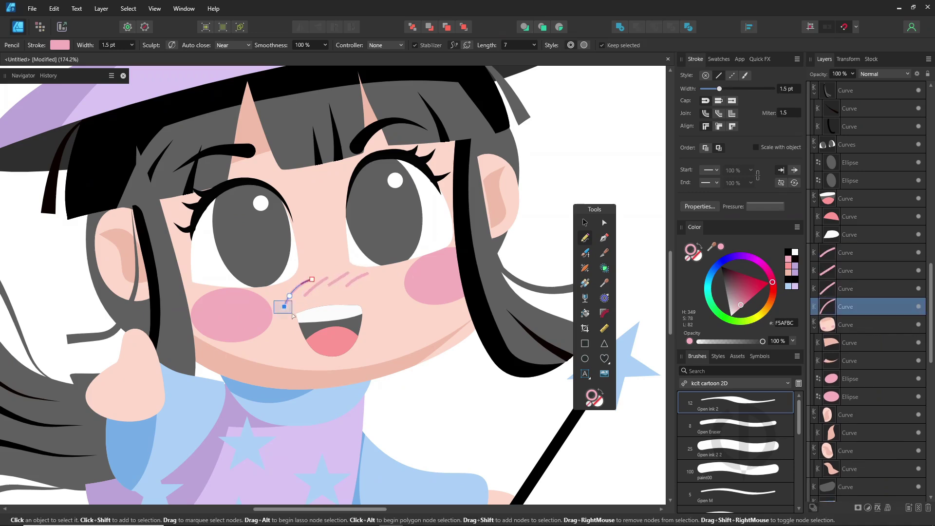
pyautogui.moveTo(284, 306); pyautogui.dragTo(290, 295)
# Step: Reshape the chin shadow by moving its end node on the raised-hand side slightly down
pyautogui.keyDown('ctrl'); pyautogui.click(234, 365); pyautogui.keyUp('ctrl')
pyautogui.moveTo(180, 325); pyautogui.dragTo(183, 337)
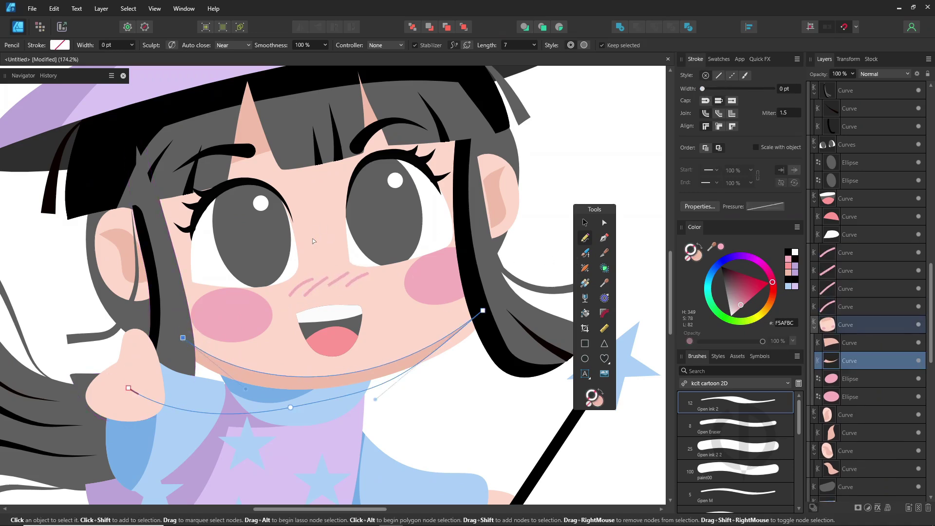
# Step: Recolour the large background circle behind the witch pale yellow
pyautogui.hotkey('ctrl', '0')
pyautogui.press('v')
pyautogui.click(456, 325)
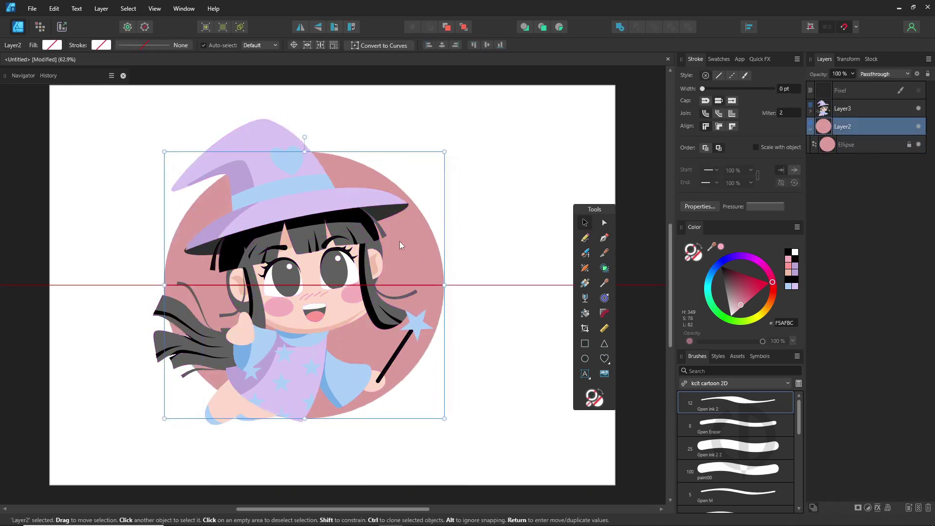
pyautogui.hotkey('ctrl', 'z')
pyautogui.hotkey('ctrl', 'z')
pyautogui.hotkey('ctrl', 'z')
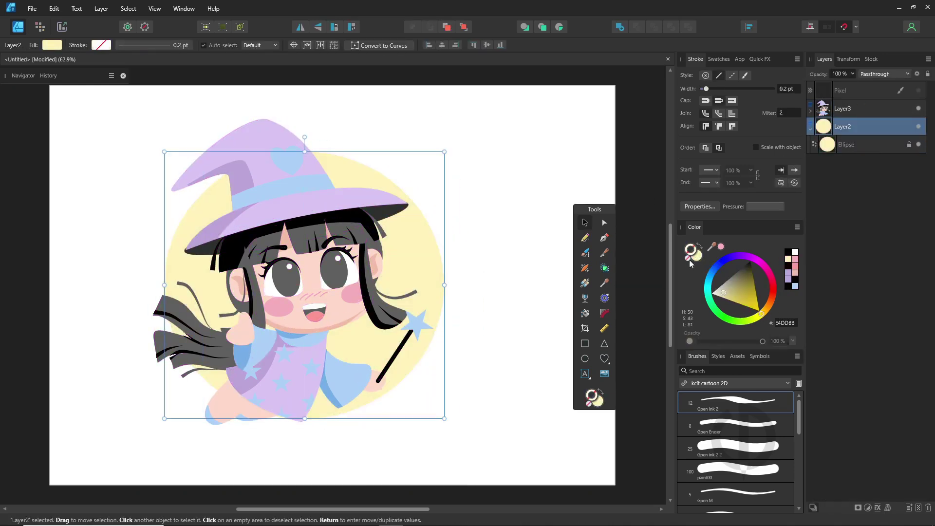
pyautogui.click(489, 277)
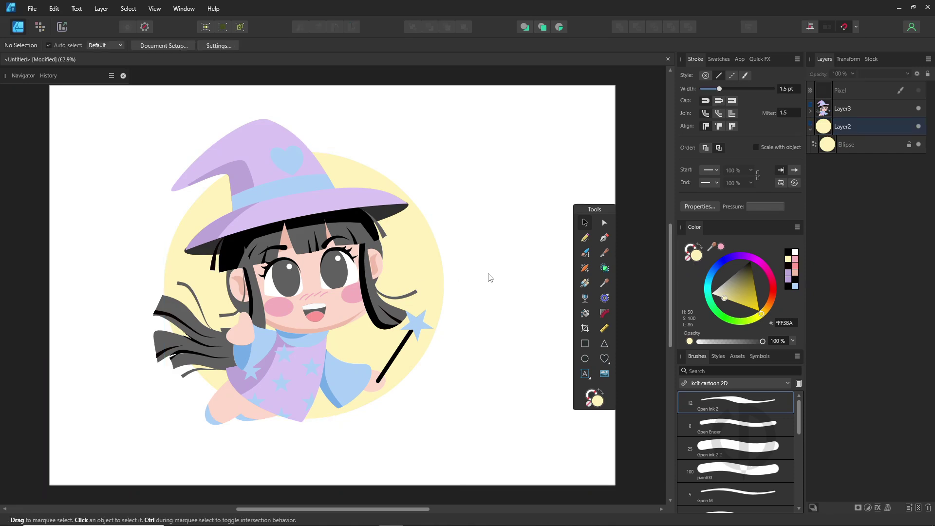
# Step: Draw shadow shapes clipped inside both legs below the robe and fill them pink F5AFBC without a stroke
pyautogui.click(230, 407)
pyautogui.press('n')
pyautogui.moveTo(270, 374)
pyautogui.mouseDown()
pyautogui.moveTo(264, 356)
pyautogui.moveTo(230, 415)
pyautogui.mouseUp()
pyautogui.click(720, 246)
pyautogui.hotkey('shift', 'x')
pyautogui.keyDown('ctrl'); pyautogui.click(263, 411); pyautogui.keyUp('ctrl')
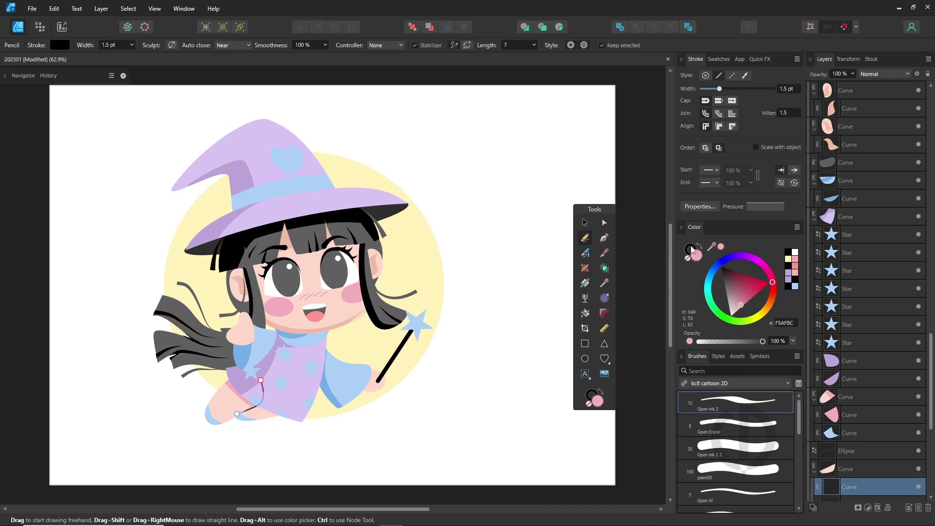
pyautogui.keyDown('ctrl'); pyautogui.click(240, 389); pyautogui.keyUp('ctrl')
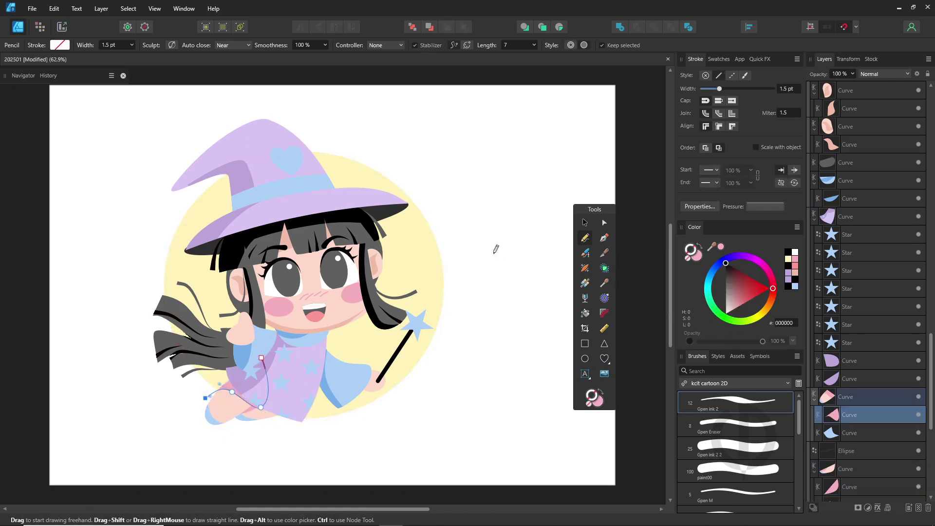
pyautogui.press('Escape')
# Step: Turn off the pencil stabilizer and place small freckle points on both cheeks, using the skin shadow colour F1BCA8
pyautogui.moveTo(365, 280); pyautogui.dragTo(411, 295)
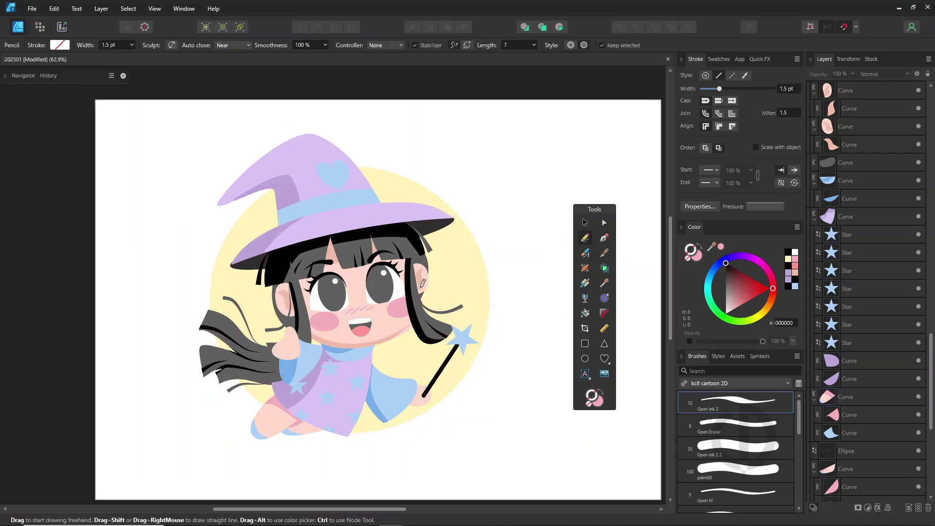
pyautogui.rightClick(410, 293)
pyautogui.click(476, 314)
pyautogui.scroll(4, 359, 301)
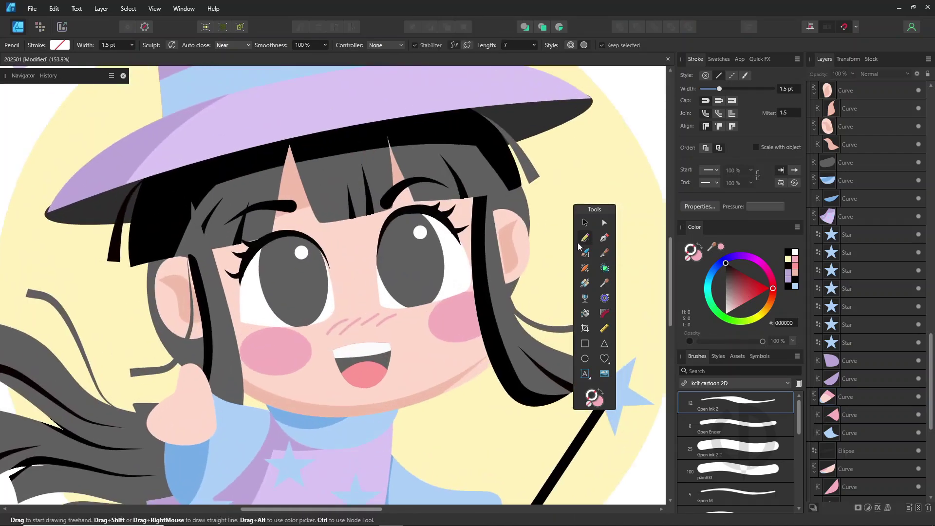
pyautogui.click(416, 46)
pyautogui.click(695, 255)
pyautogui.moveTo(712, 247); pyautogui.dragTo(359, 407)
pyautogui.click(721, 247)
pyautogui.click(260, 341)
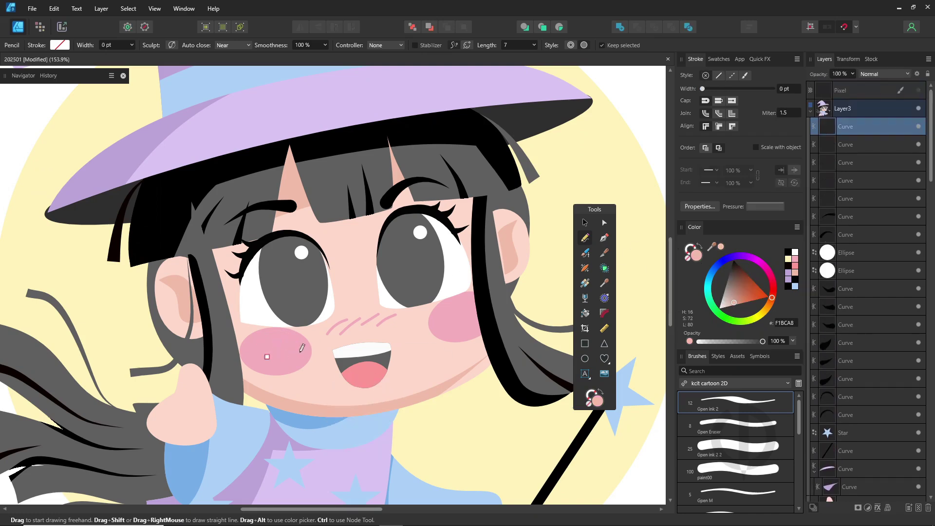
# Step: Give all the cheek freckles a 2.8 pt stroke in brownish C6907B with no fill
pyautogui.keyDown('shift'); pyautogui.click(865, 288); pyautogui.keyUp('shift')
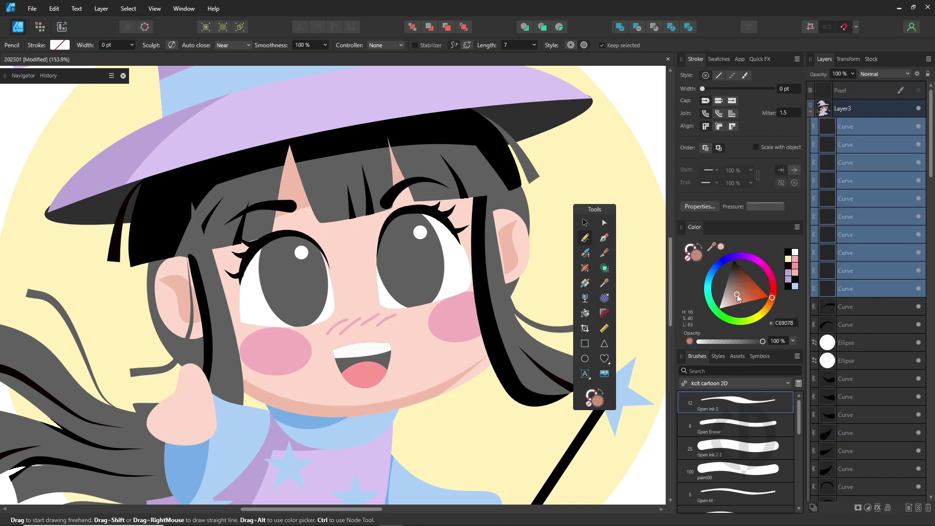
pyautogui.moveTo(702, 88); pyautogui.dragTo(721, 90)
pyautogui.click(699, 247)
pyautogui.click(687, 258)
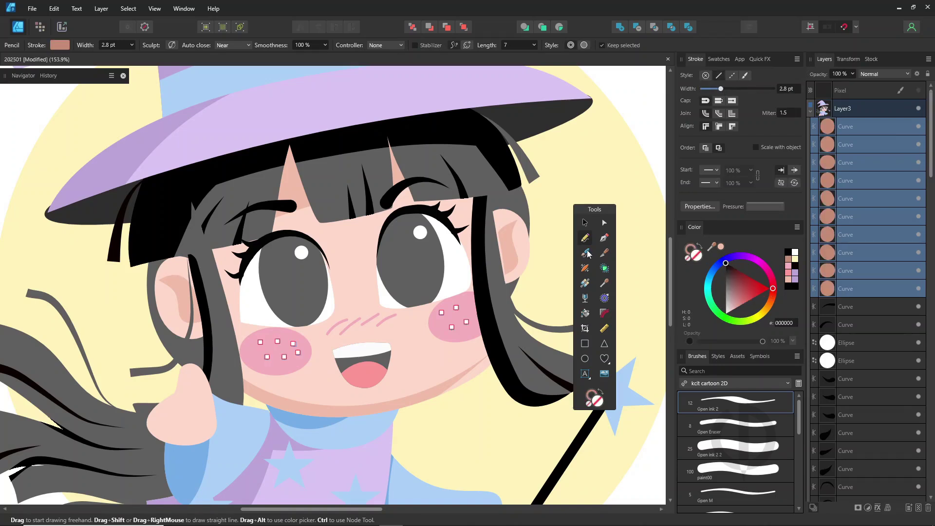
# Step: Group the freckle dots of both cheeks together
pyautogui.click(584, 222)
pyautogui.click(36, 140)
pyautogui.keyDown('shift'); pyautogui.click(860, 289); pyautogui.keyUp('shift')
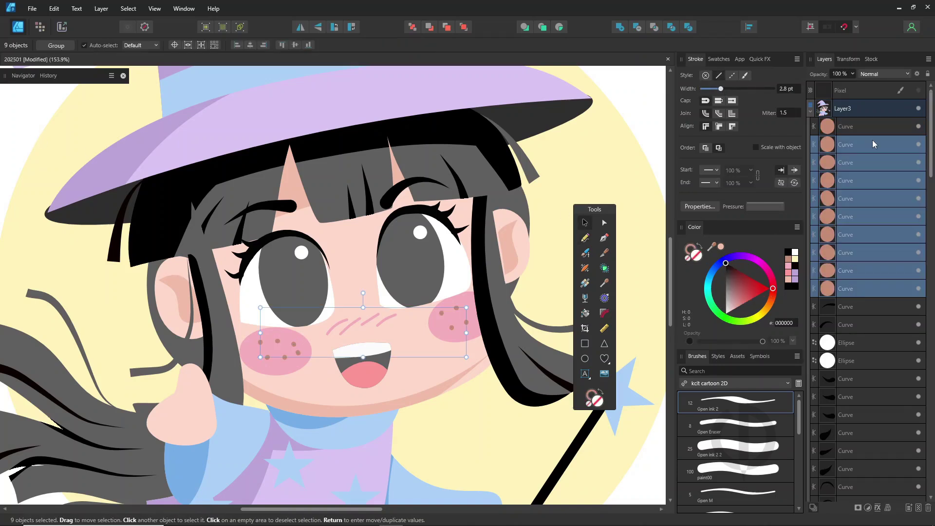
pyautogui.hotkey('ctrl', 'g')
# Step: Recolour the freckle group's stroke peach FFBAA0 and collapse the contents of Layer3
pyautogui.click(721, 246)
pyautogui.click(648, 129)
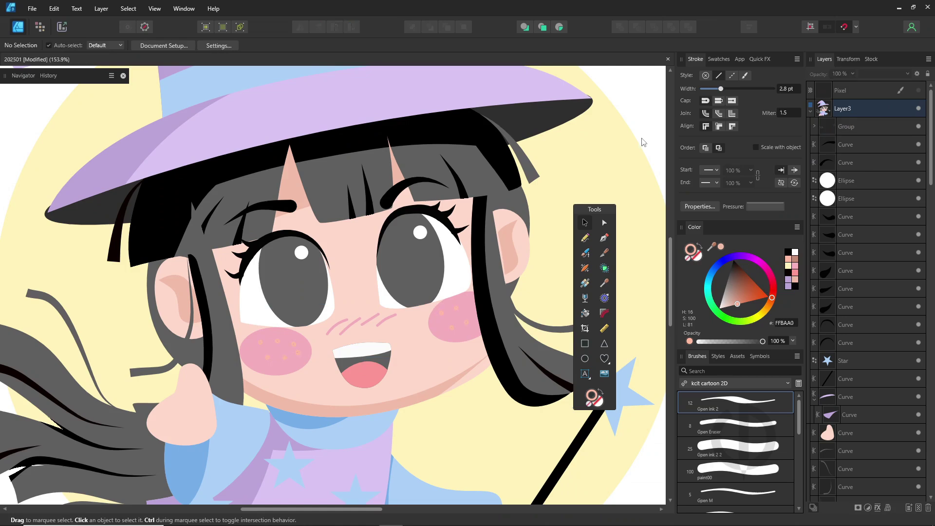
pyautogui.hotkey('ctrl', '0')
pyautogui.click(810, 111)
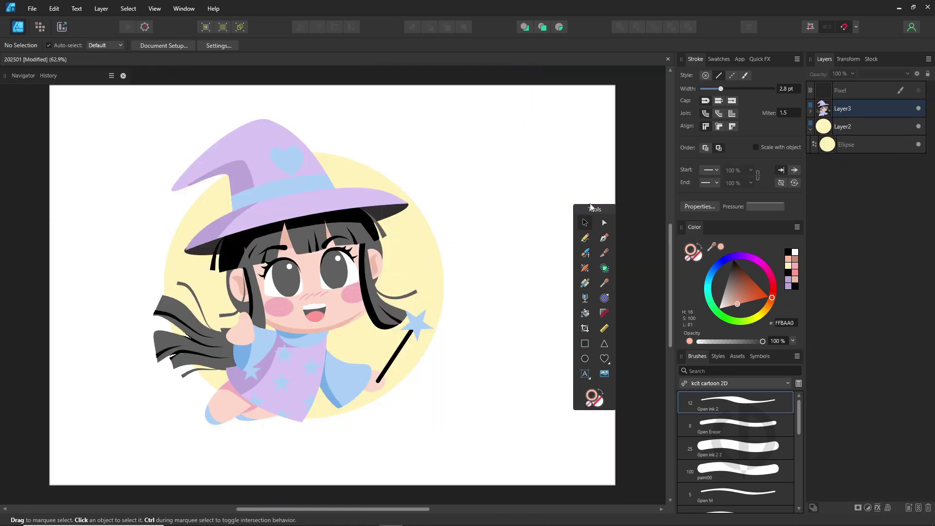